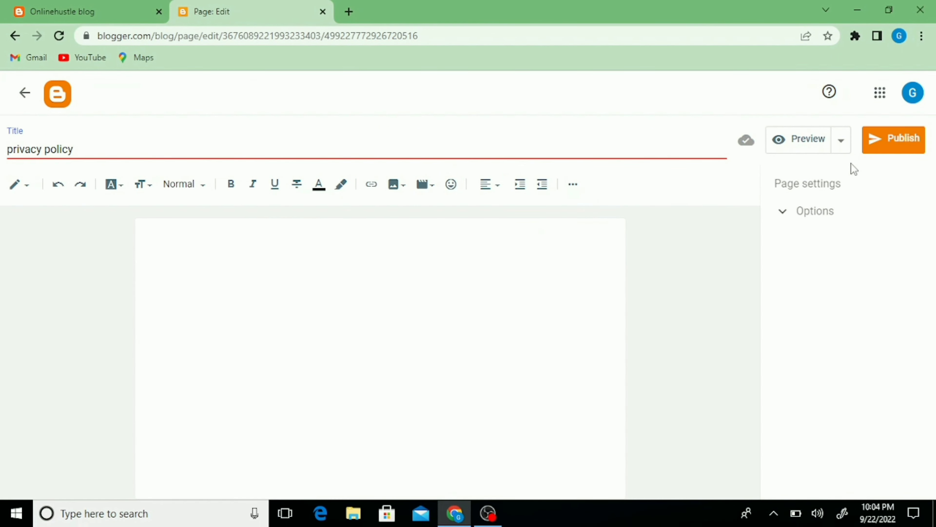
Publish the privacy policy page, and create and publish another page titled "about us".
left_click(888, 139)
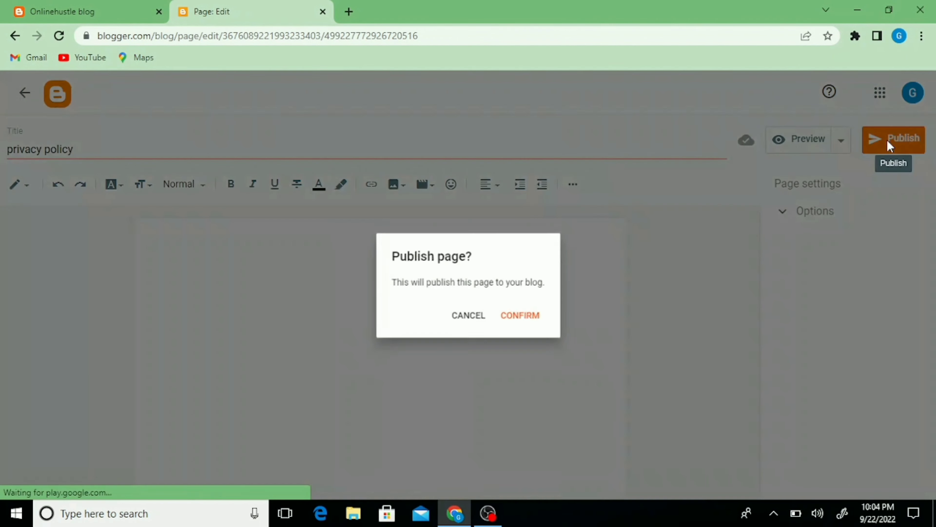
left_click(547, 324)
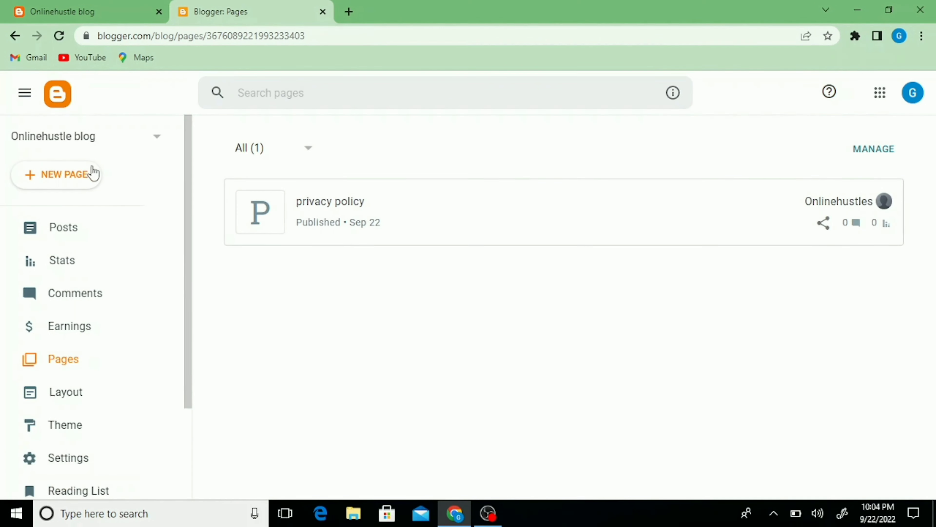
left_click(86, 173)
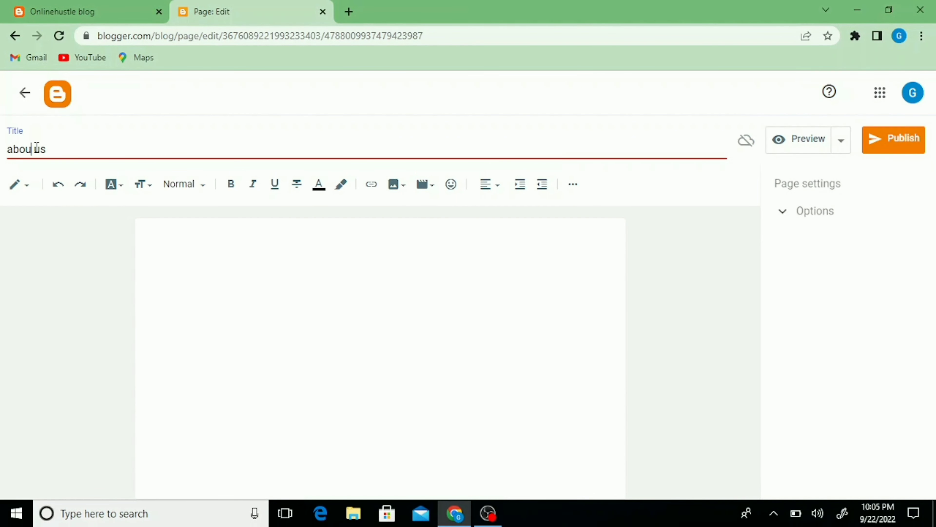
type("t")
left_click(894, 143)
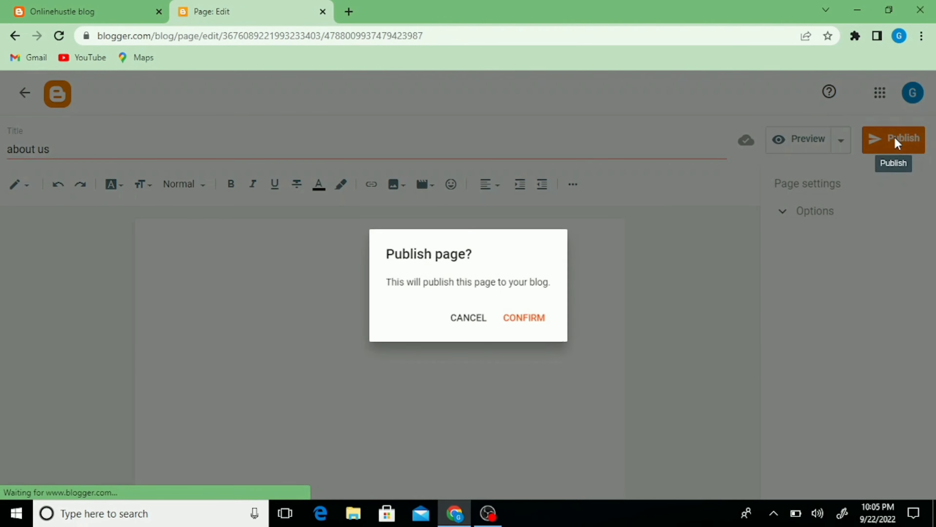
left_click(540, 319)
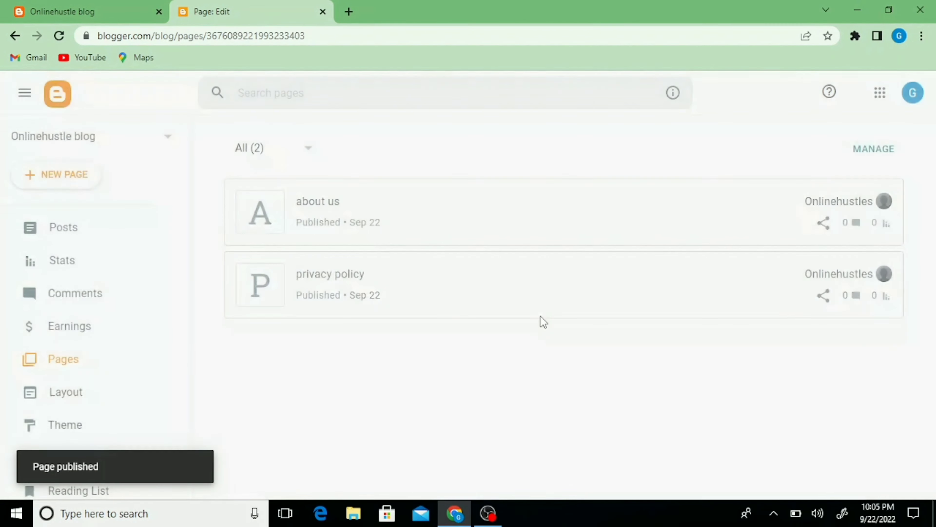
Create a new page titled "disclaimer" and publish it to the blog.
left_click(77, 179)
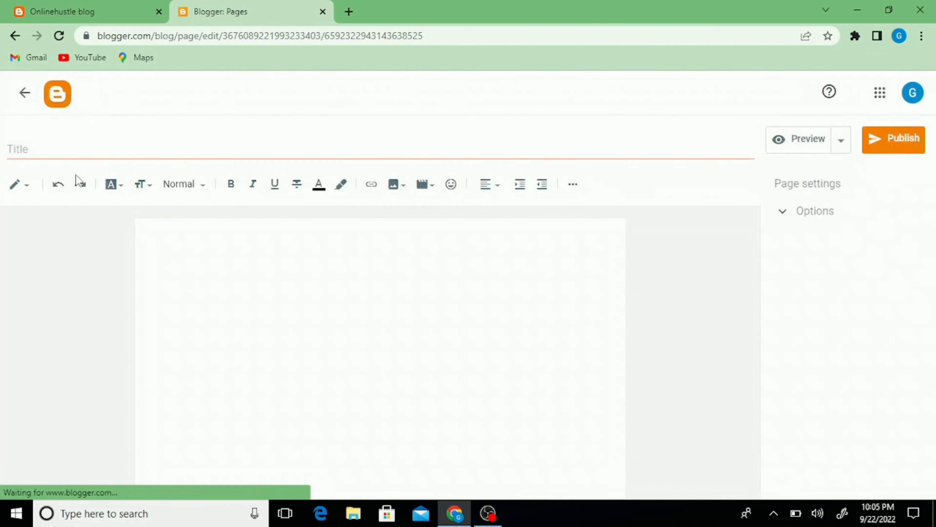
type("disclaimer")
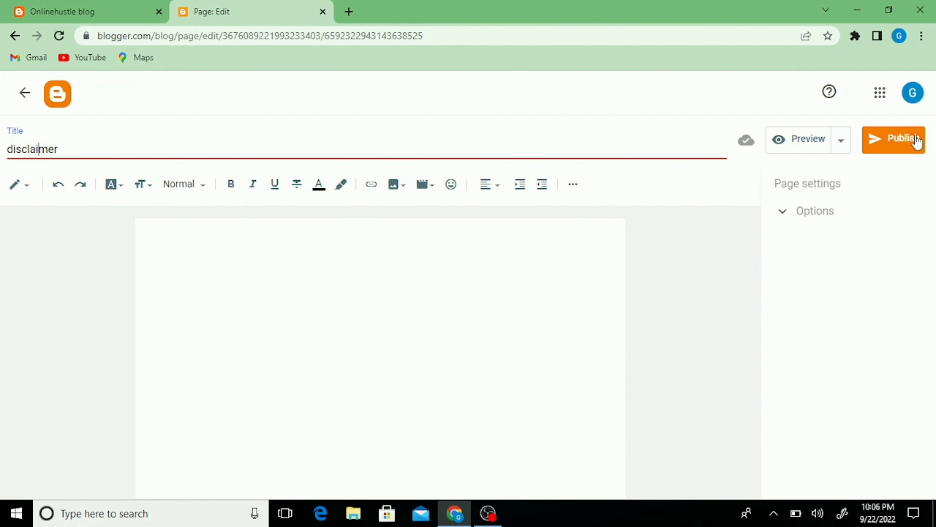
left_click(907, 138)
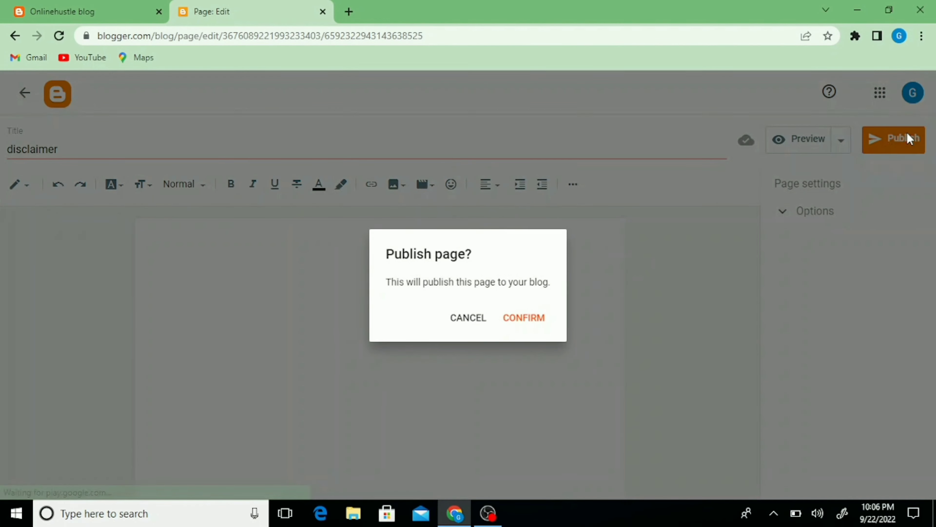
left_click(541, 317)
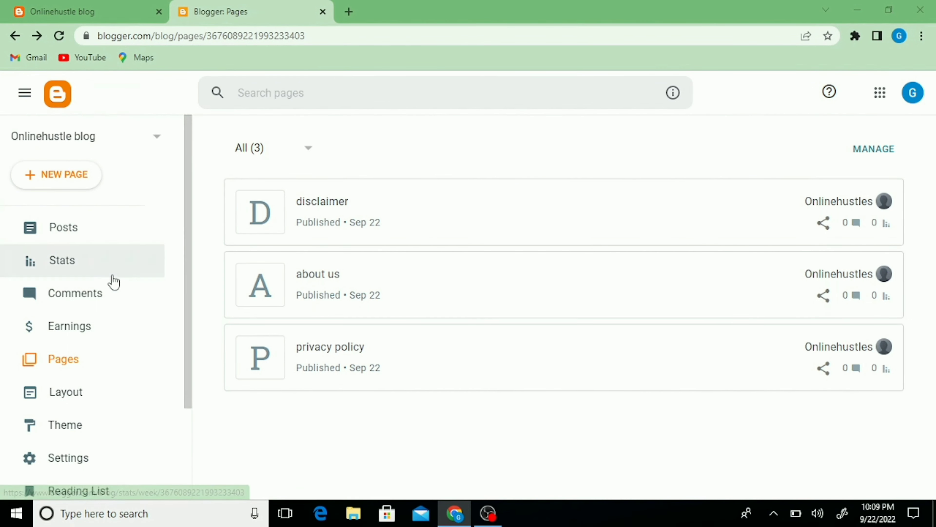
In the blog layout's topbar Pages link list, rename the Contact Us item to "disclaimer".
left_click(98, 387)
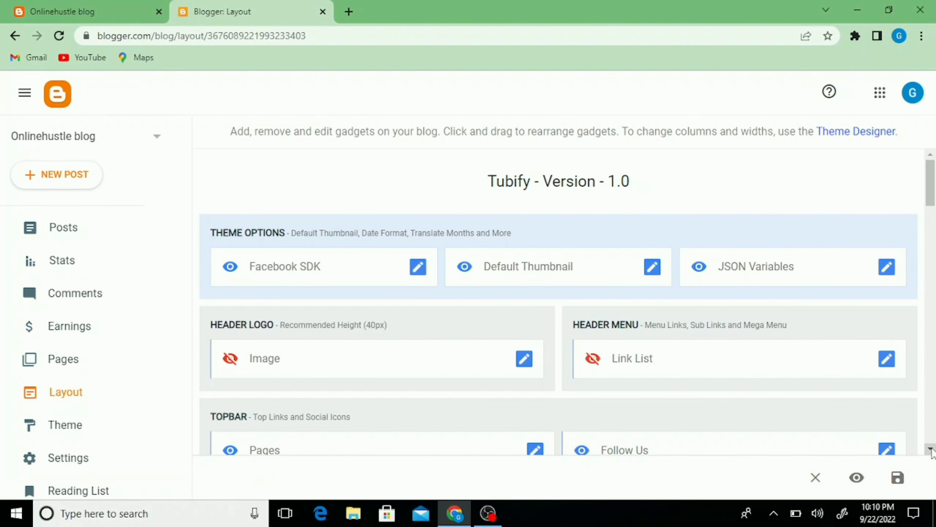
scroll(931, 450, "down", 4)
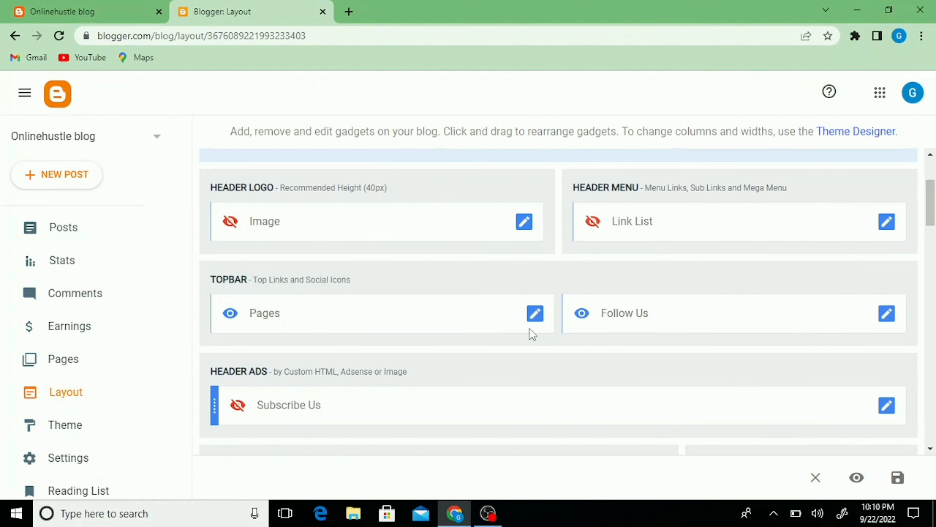
left_click(535, 315)
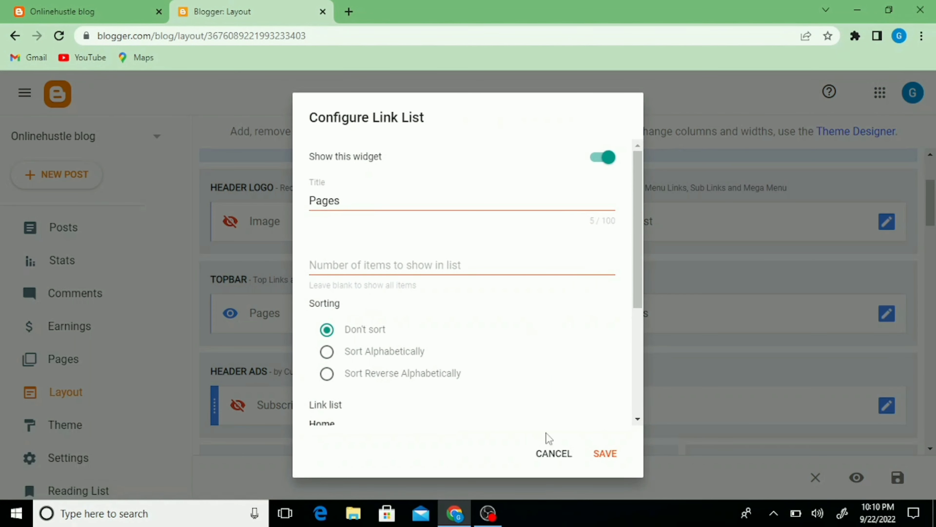
scroll(636, 414, "down", 3)
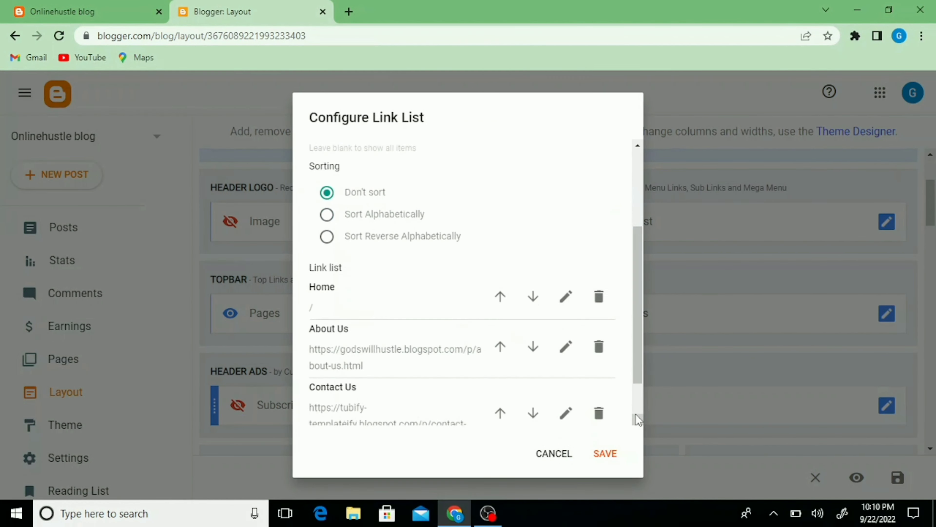
scroll(635, 414, "down", 2)
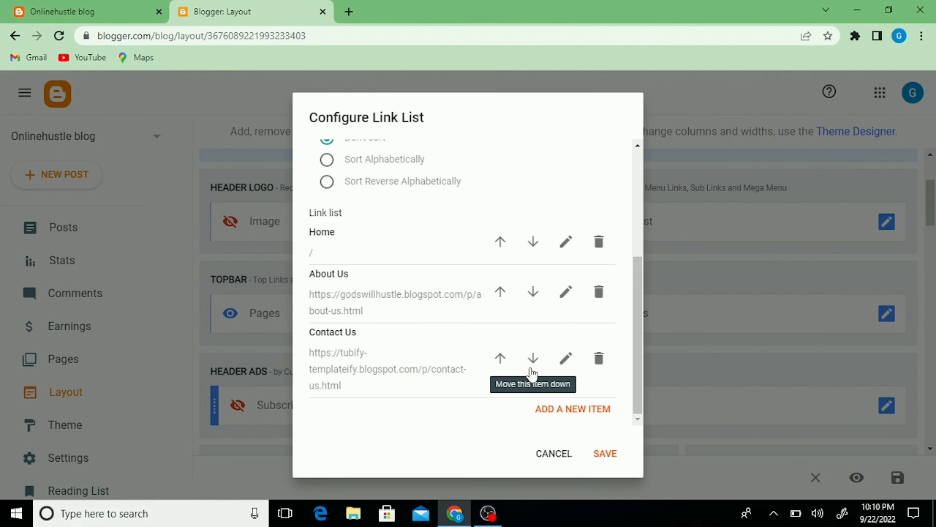
left_click(562, 368)
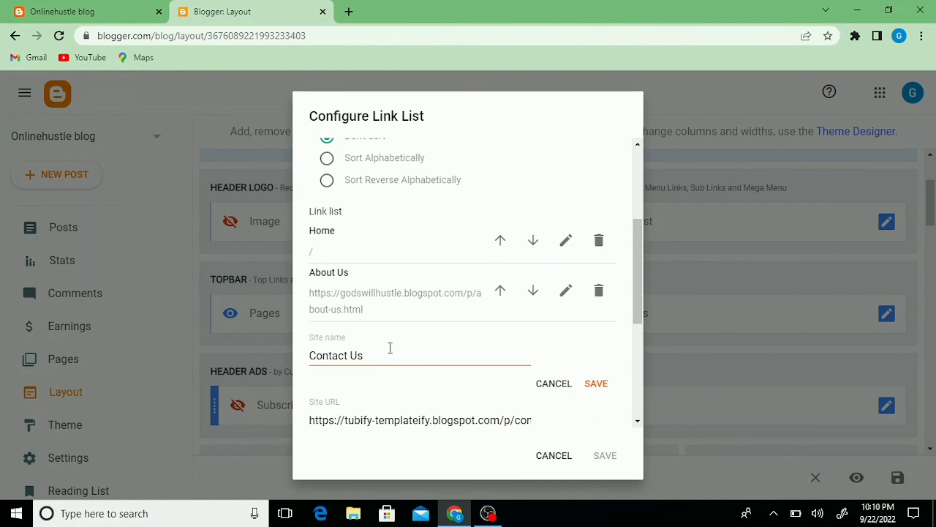
left_click(385, 356)
key("BackSpace")
key("BackSpace")
key("BackSpace")
key("BackSpace")
key("BackSpace")
key("BackSpace")
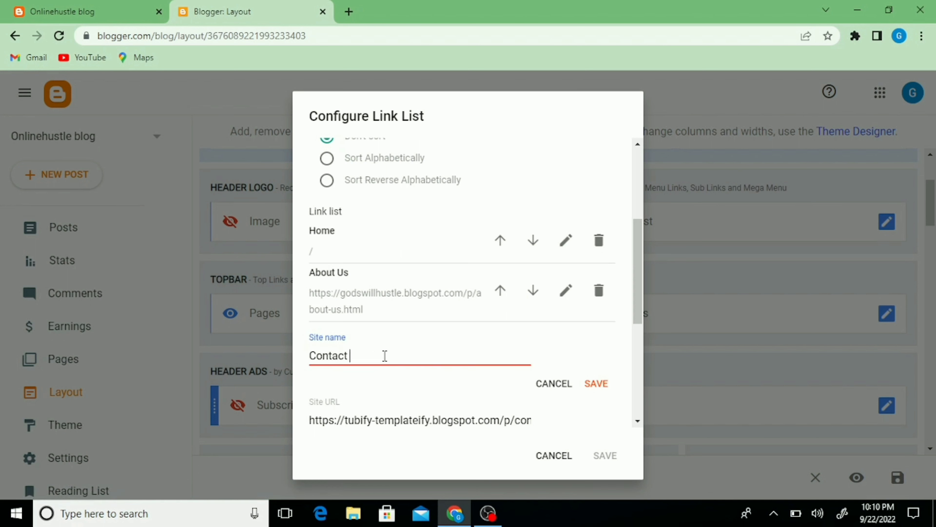
key("BackSpace")
type("d")
type("isclain")
key("BackSpace")
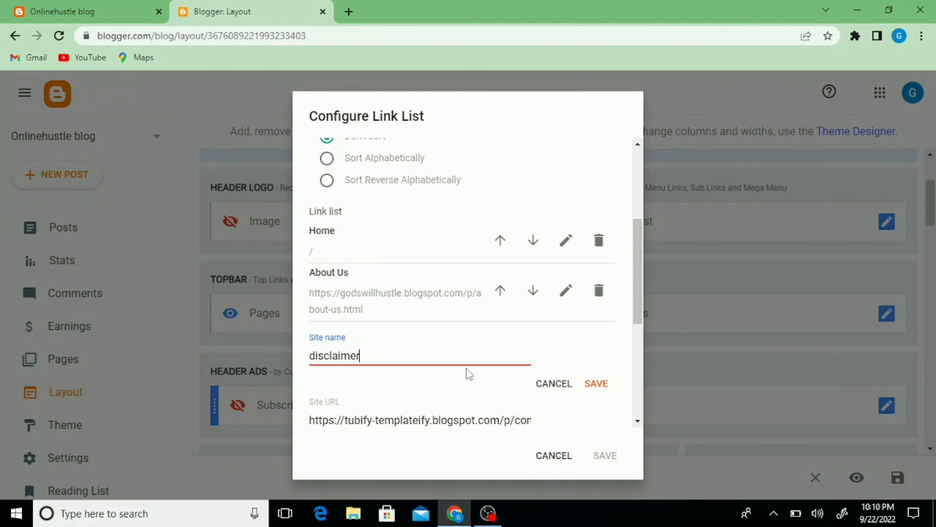
Replace the disclaimer item's site URL with the copied page link ending in /p/disclaimer_22.html, and save the item and the link list.
left_click(521, 417)
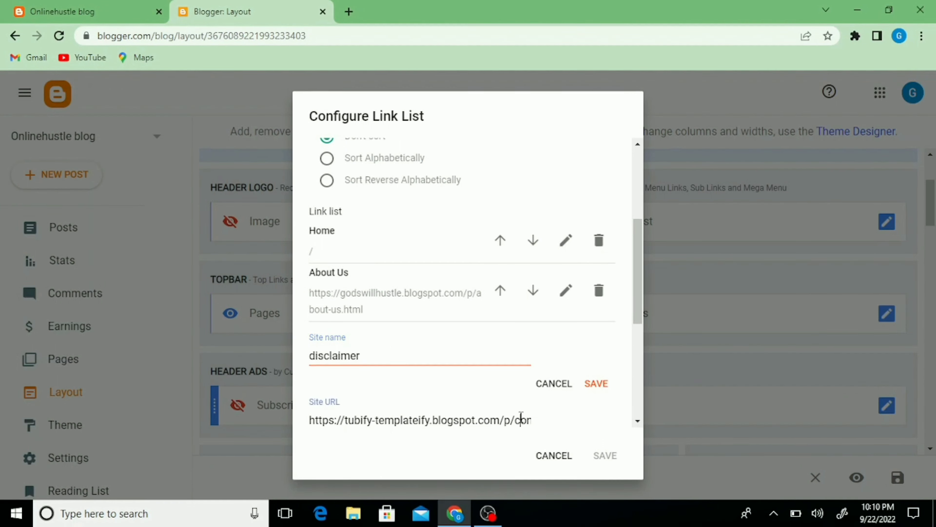
key("BackSpace")
key("BackSpace")
key("BackSpace")
key("BackSpace")
key("BackSpace")
key("BackSpace")
key("BackSpace")
key("BackSpace")
key("BackSpace")
key("BackSpace")
key("BackSpace")
key("BackSpace")
key("BackSpace")
key("BackSpace")
key("BackSpace")
key("BackSpace")
key("BackSpace")
key("BackSpace")
key("BackSpace")
key("BackSpace")
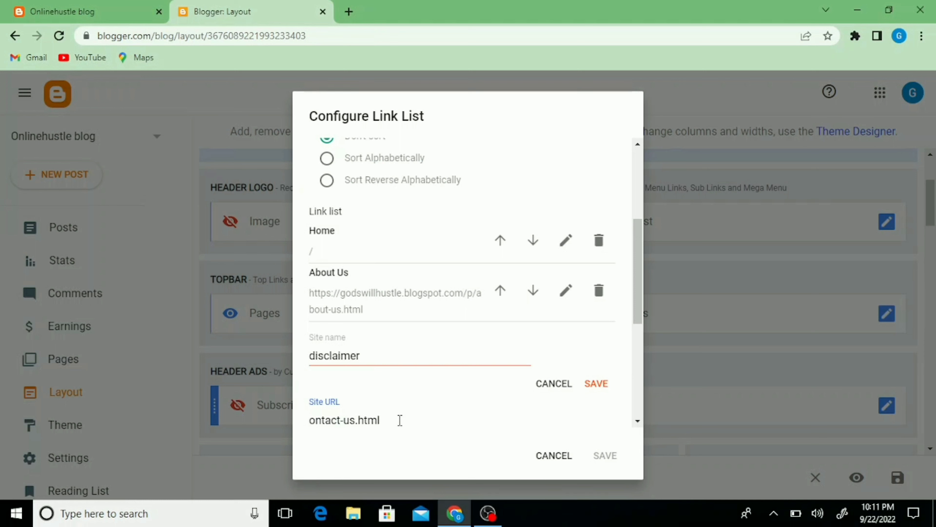
key("BackSpace")
key("BackSpace")
key("BackSpace")
key("BackSpace")
key("BackSpace")
key("BackSpace")
key("BackSpace")
key("BackSpace")
key("BackSpace")
key("BackSpace")
key("BackSpace")
key("BackSpace")
key("BackSpace")
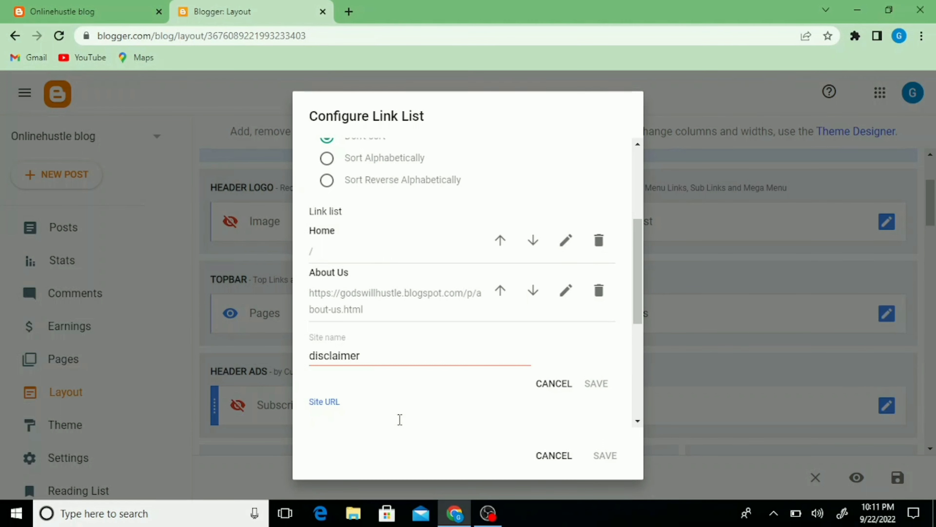
right_click(400, 420)
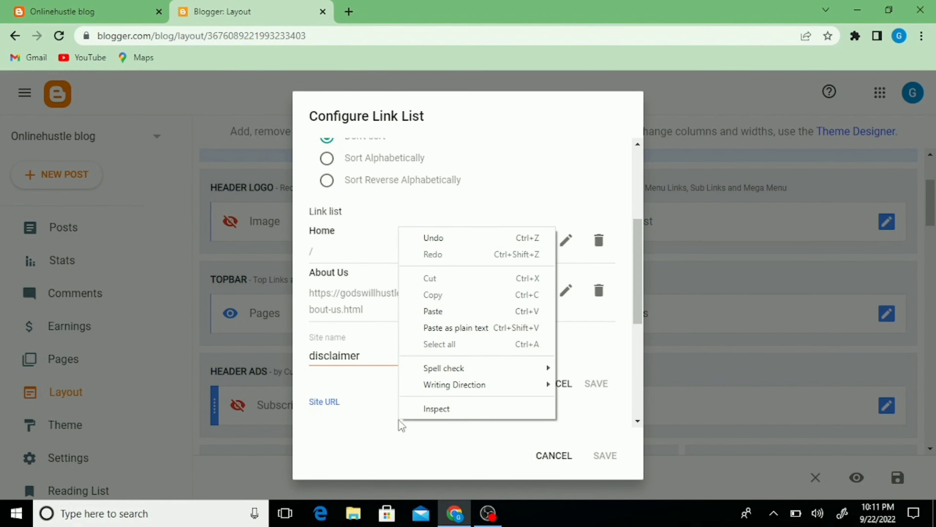
left_click(420, 316)
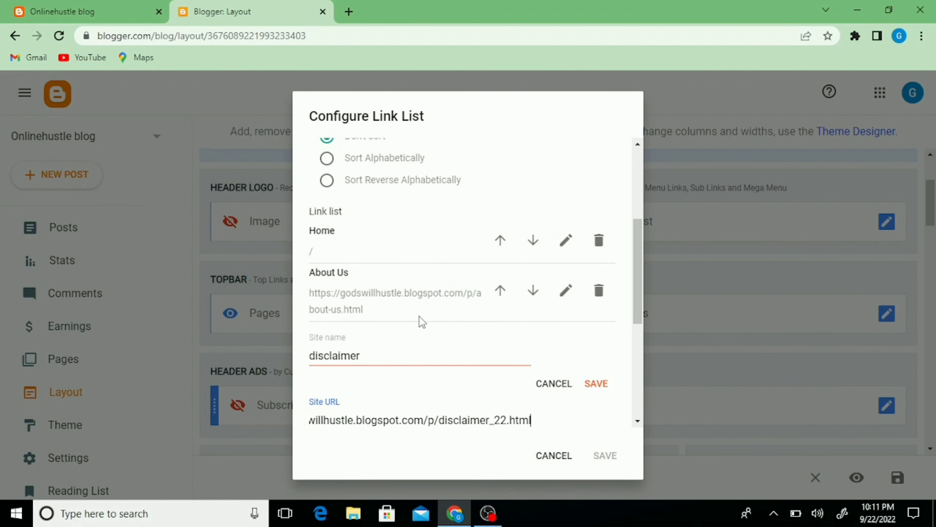
left_click(593, 388)
left_click(606, 452)
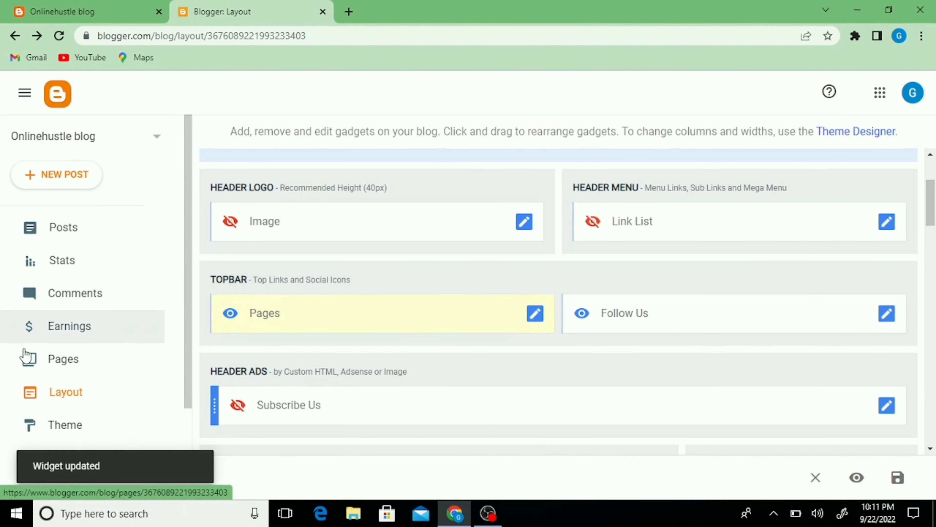
Copy the share link of the published "about us" page.
left_click(45, 369)
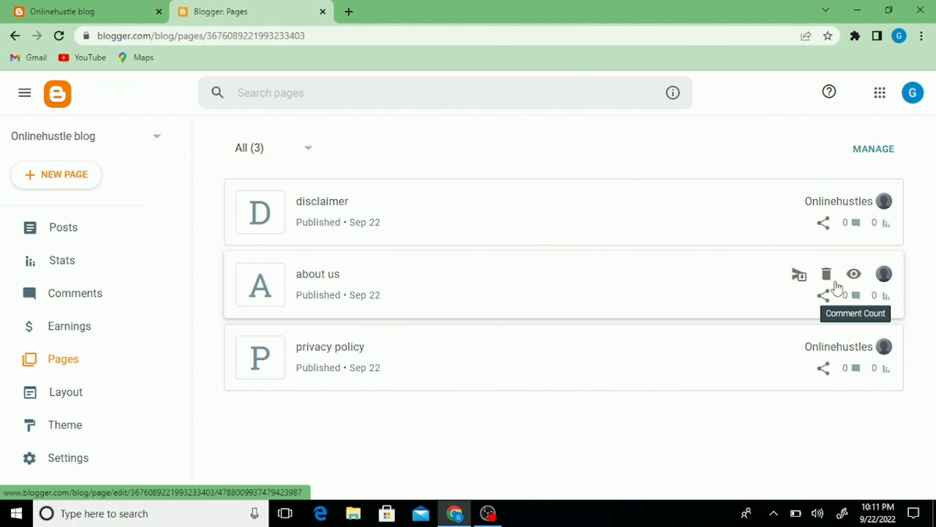
left_click(825, 298)
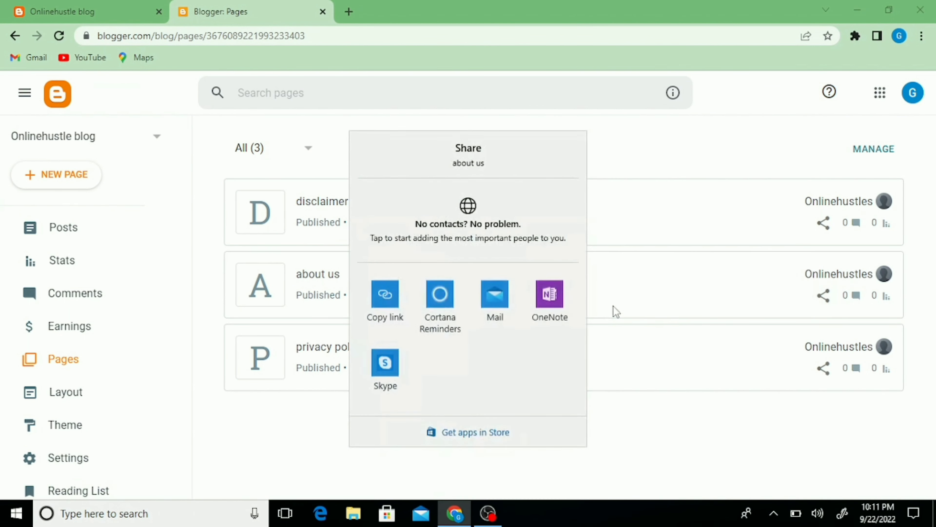
left_click(385, 294)
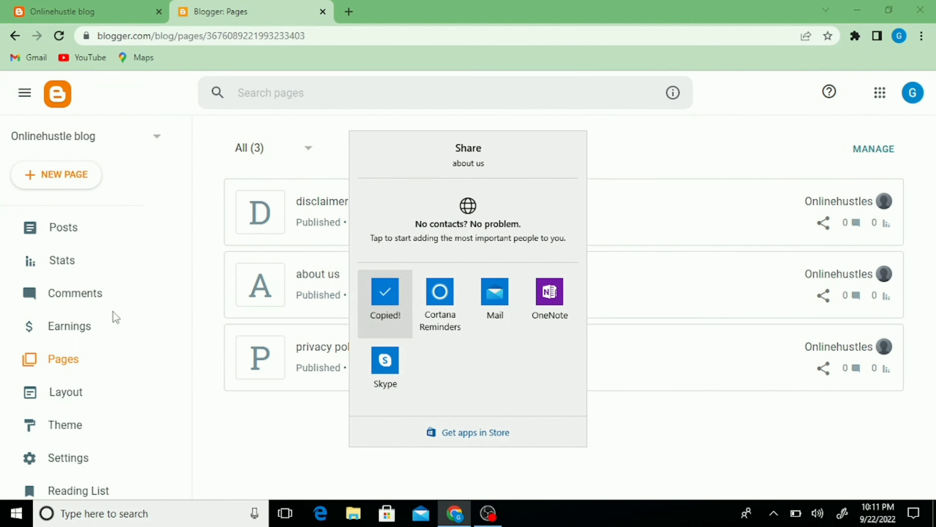
In the layout's topbar Pages link list, replace the About Us item's site URL with the copied link ending in /p/about-us_20.html, and save everything.
left_click(66, 391)
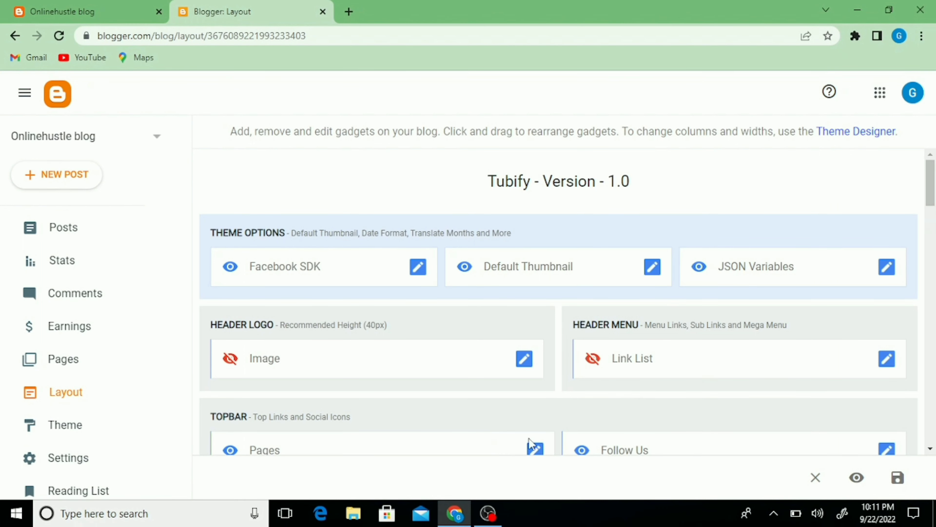
left_click(536, 448)
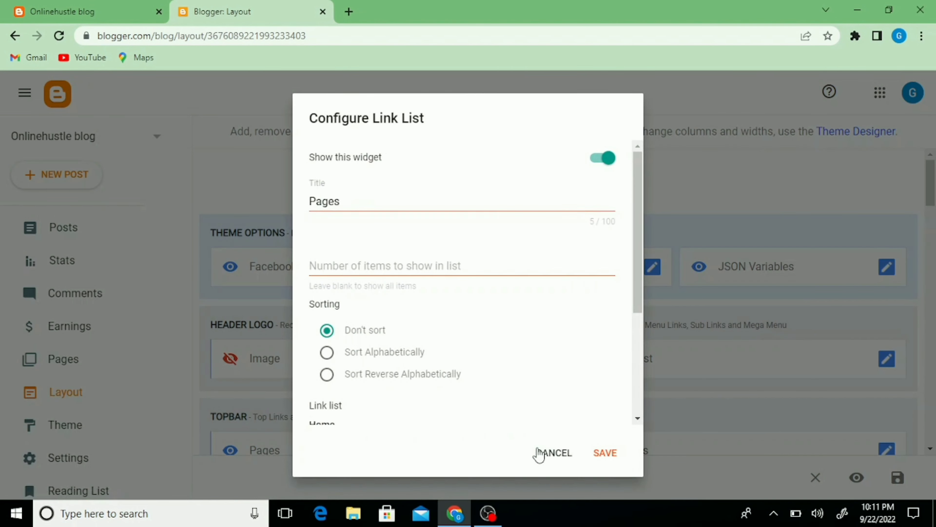
left_click(638, 419)
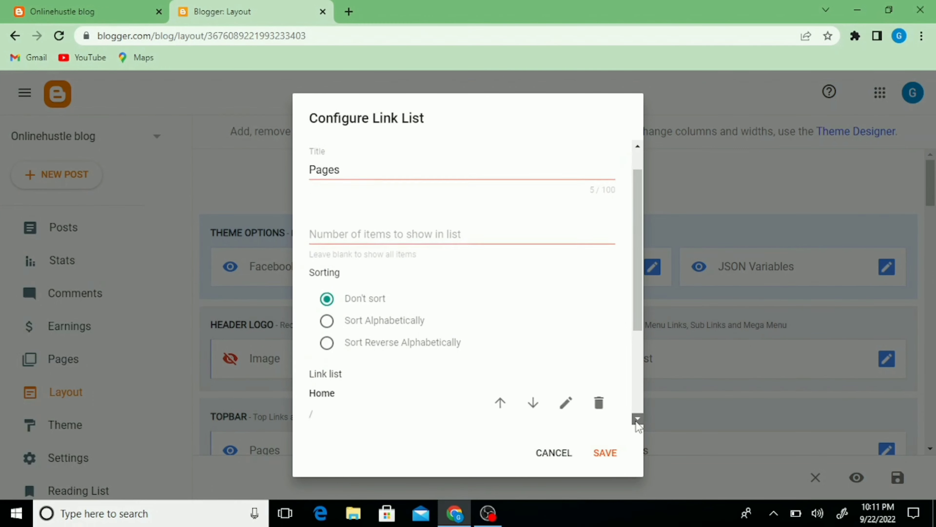
scroll(636, 421, "down", 3)
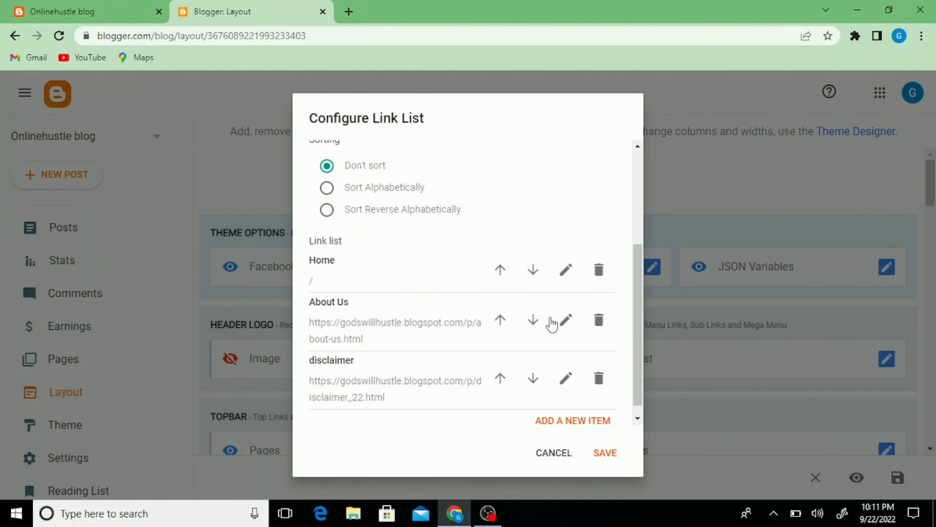
left_click(574, 321)
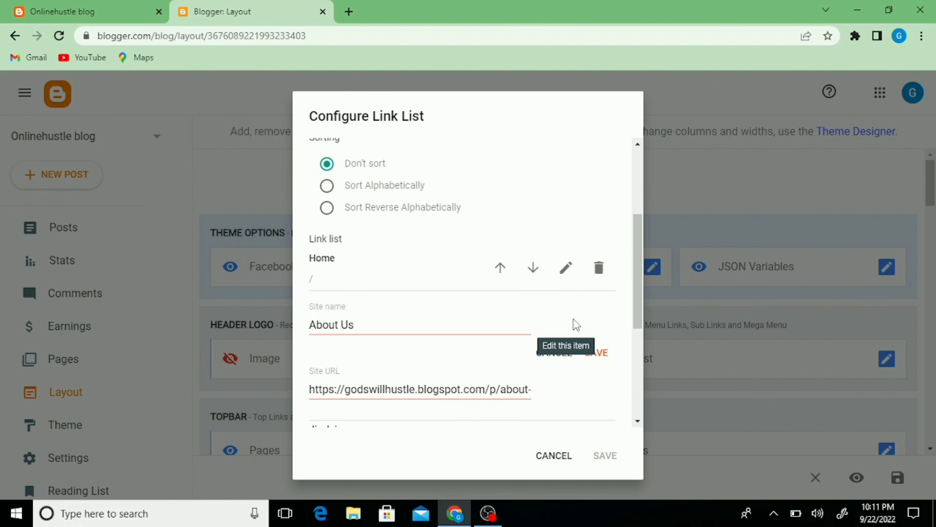
left_click(499, 386)
key("BackSpace")
key("BackSpace")
key("BackSpace")
key("BackSpace")
key("BackSpace")
key("BackSpace")
key("BackSpace")
key("BackSpace")
key("BackSpace")
key("BackSpace")
key("BackSpace")
key("BackSpace")
key("BackSpace")
key("BackSpace")
key("BackSpace")
key("BackSpace")
key("BackSpace")
key("BackSpace")
key("BackSpace")
key("BackSpace")
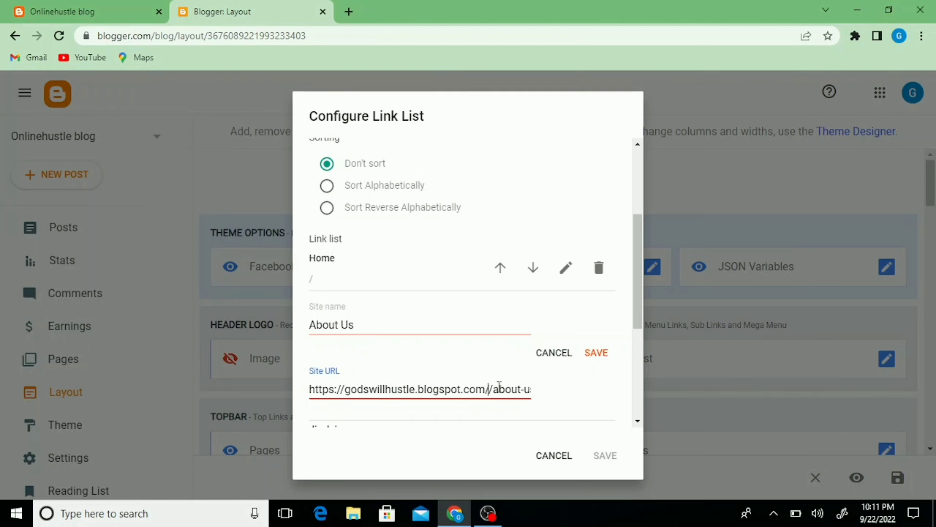
key("BackSpace")
key("BackSpace")
key("BackSpace")
key("BackSpace")
key("BackSpace")
key("BackSpace")
key("BackSpace")
key("BackSpace")
key("BackSpace")
key("BackSpace")
key("BackSpace")
key("BackSpace")
key("BackSpace")
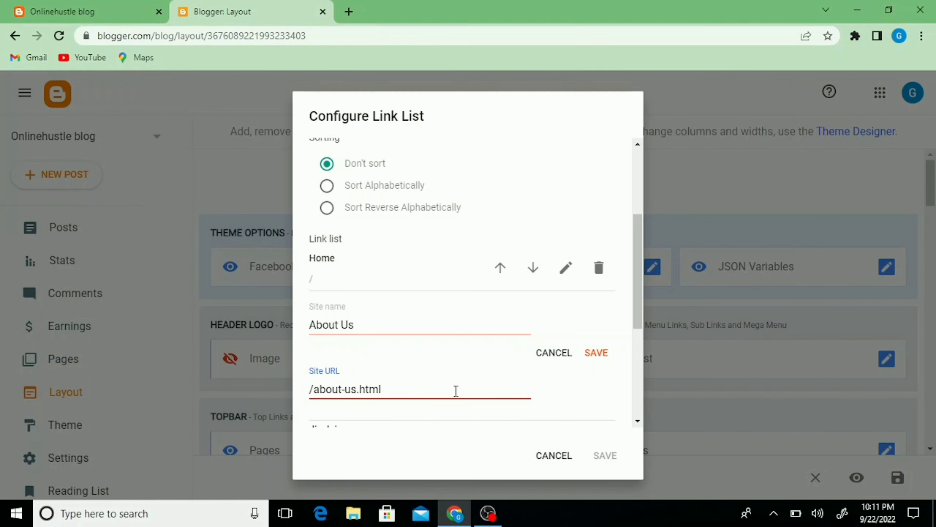
key("BackSpace")
key("BackSpace")
key("BackSpace")
key("BackSpace")
key("BackSpace")
key("BackSpace")
key("BackSpace")
key("BackSpace")
key("BackSpace")
key("BackSpace")
key("BackSpace")
key("BackSpace")
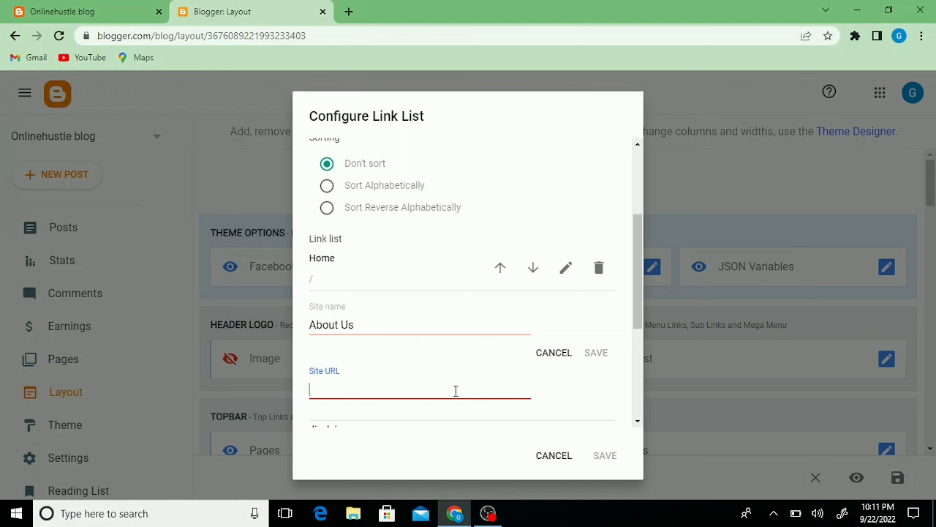
right_click(432, 392)
left_click(467, 289)
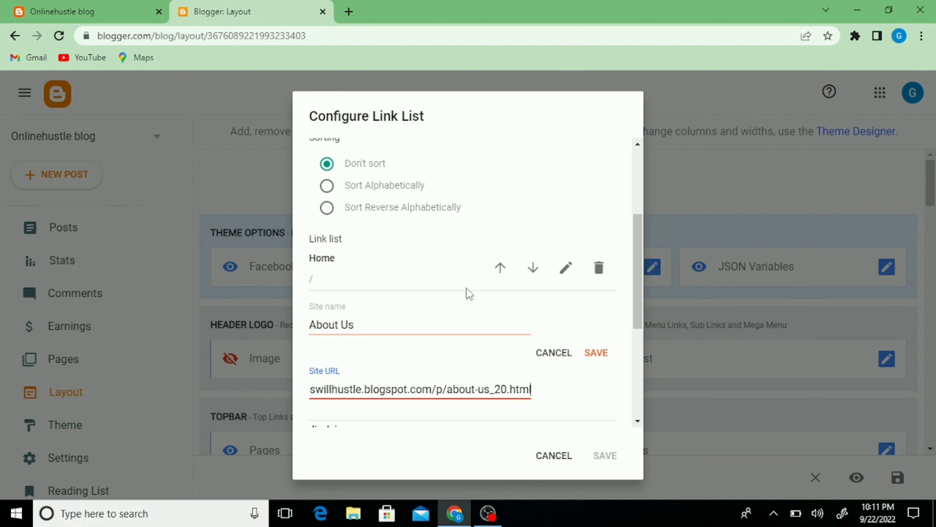
left_click(597, 353)
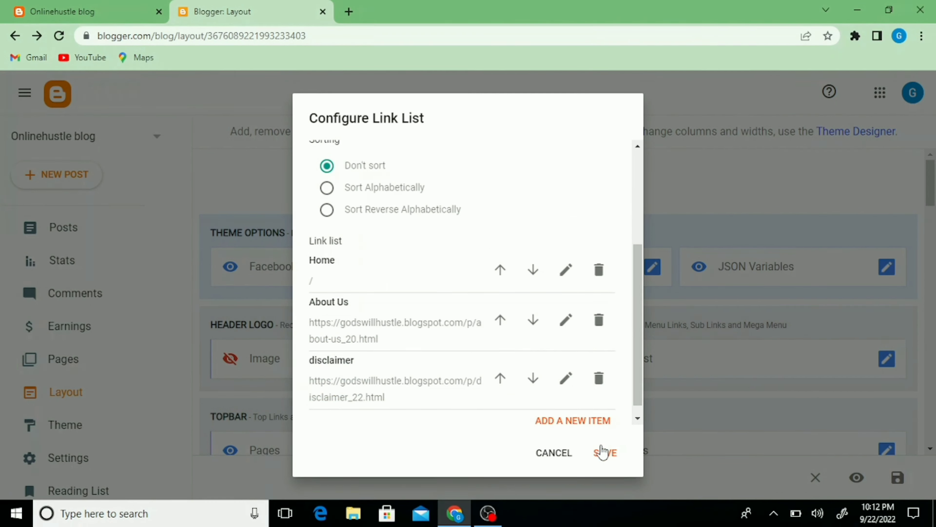
left_click(599, 457)
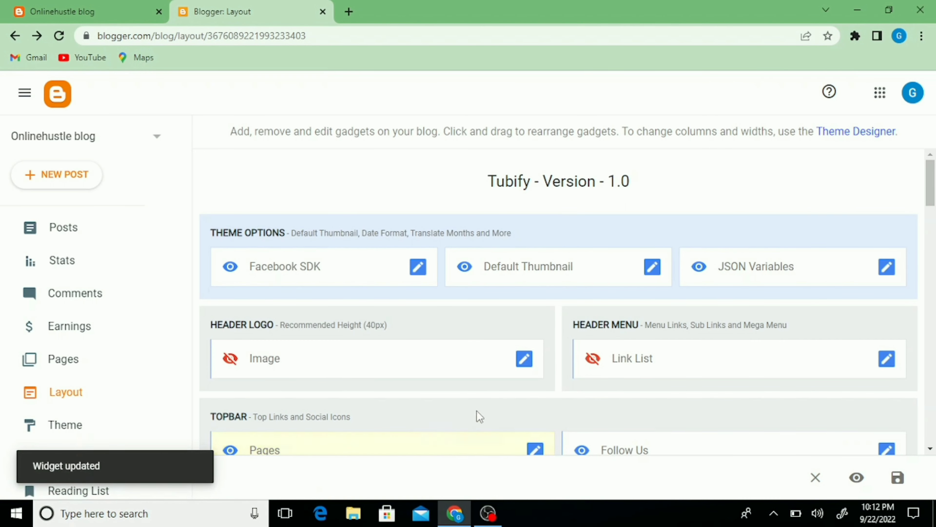
Copy the share link of the published "privacy policy" page.
left_click(105, 358)
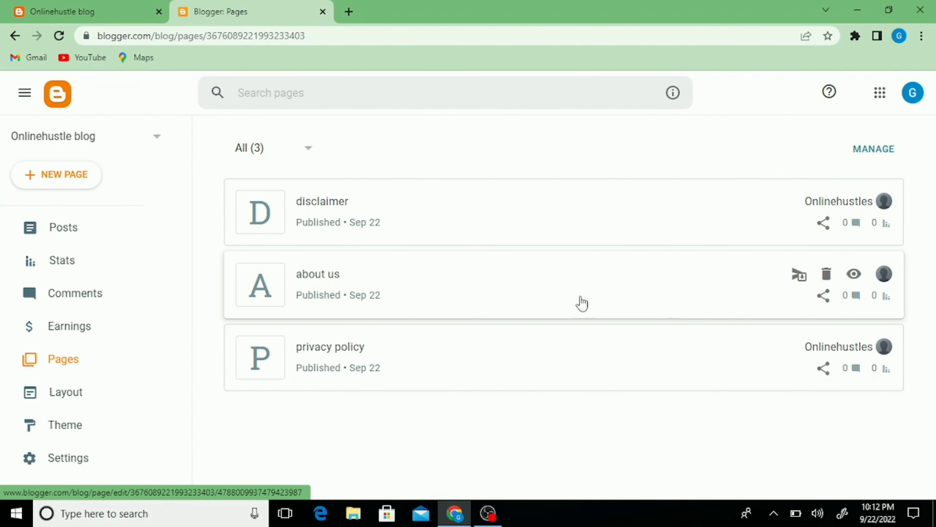
left_click(829, 368)
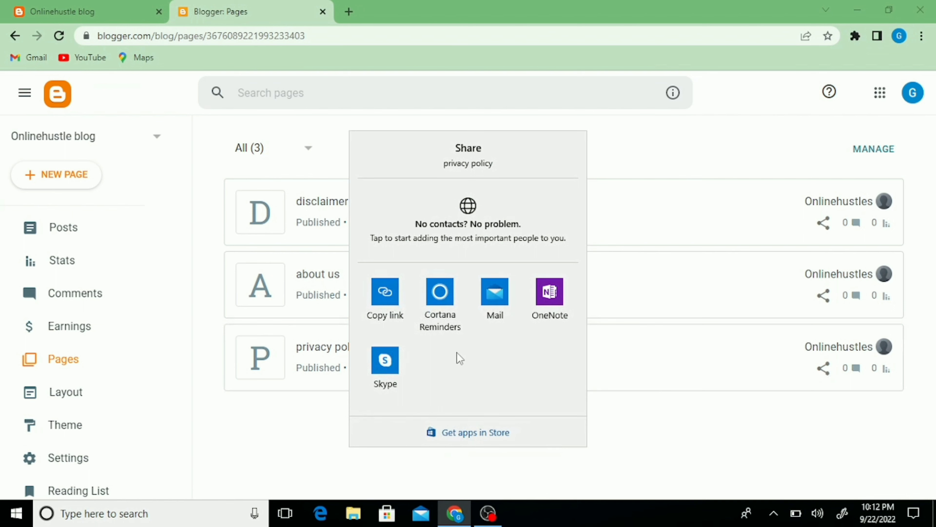
left_click(391, 289)
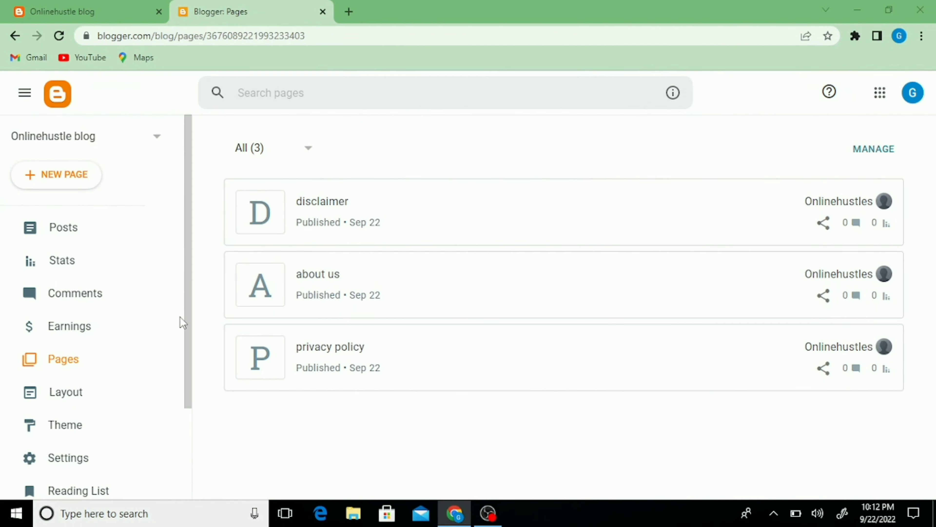
In the blog layout's topbar Pages link list, add a new item with the site name "privacy policy".
left_click(95, 398)
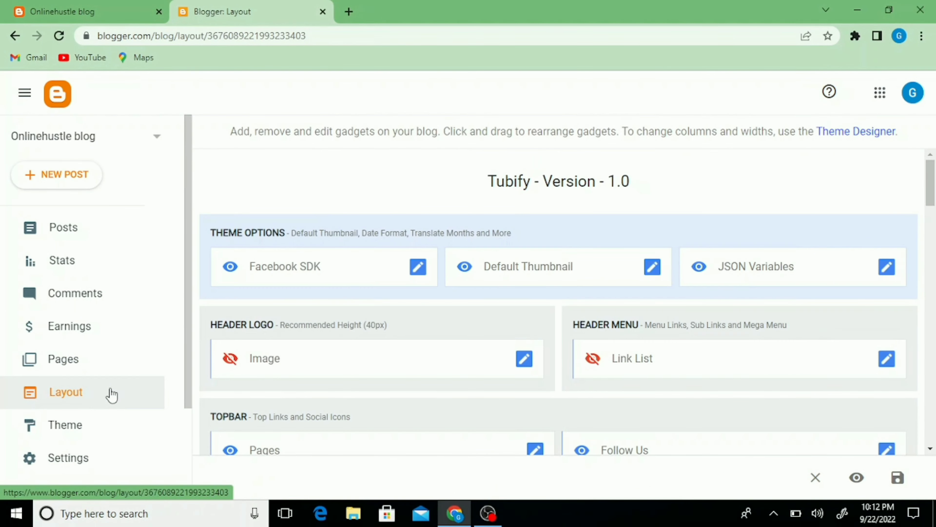
left_click(535, 449)
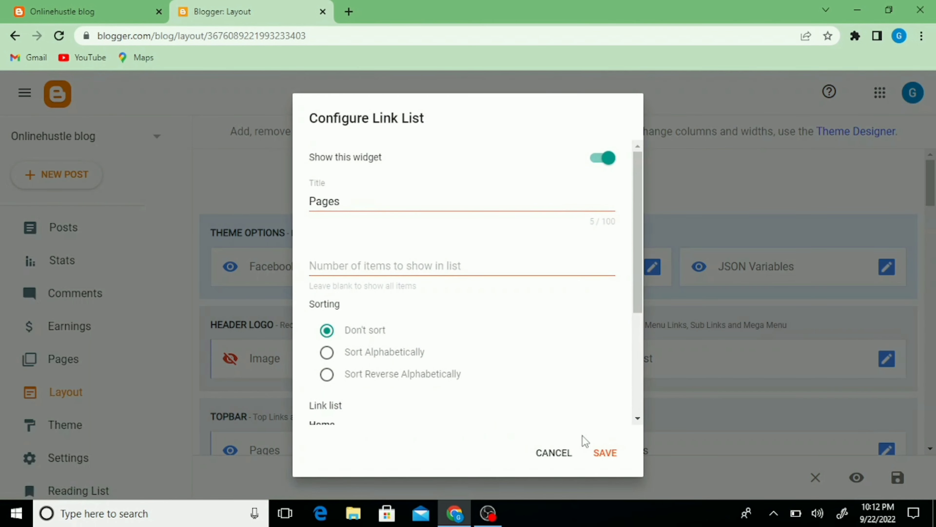
scroll(634, 421, "down", 5)
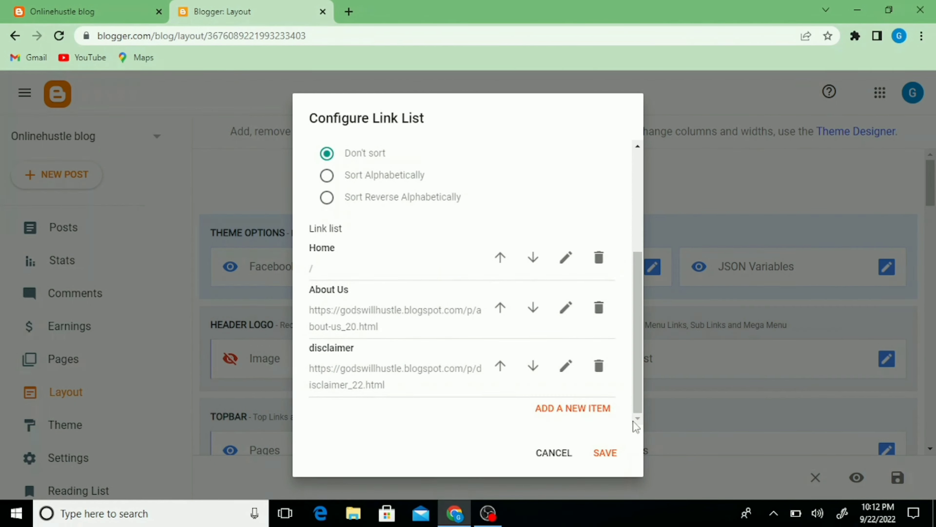
left_click(588, 410)
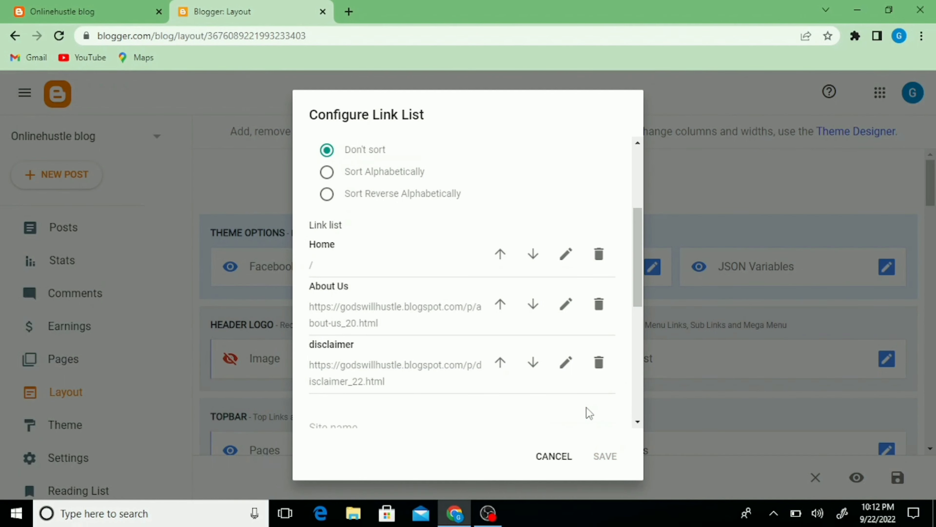
scroll(636, 424, "down", 2)
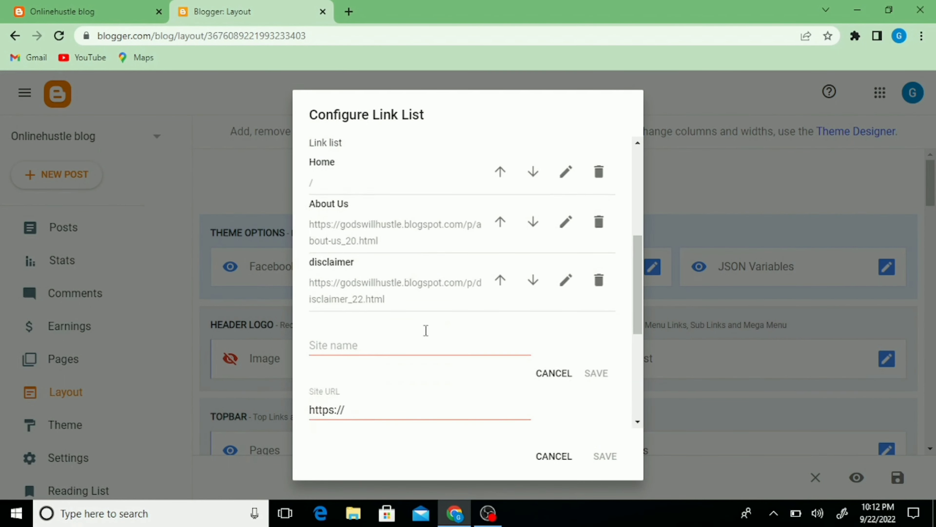
left_click(321, 343)
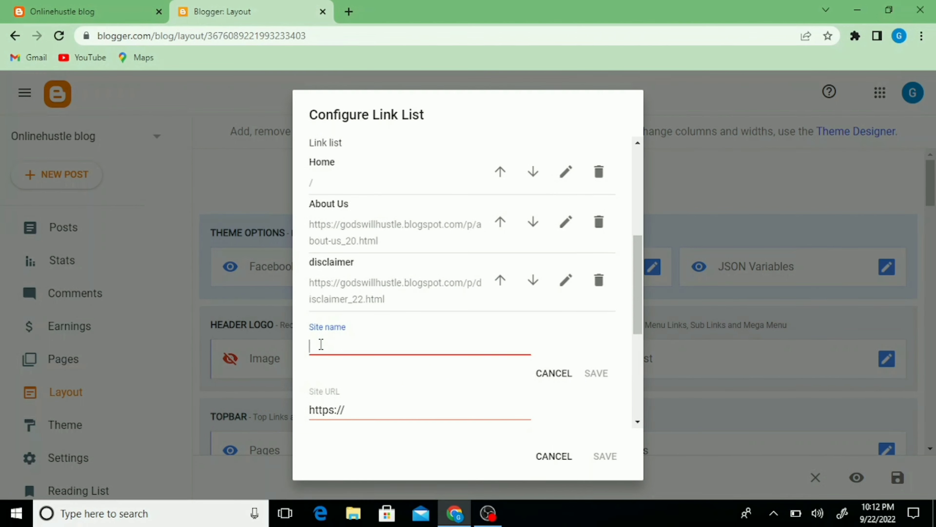
type("priv")
type("acy poli")
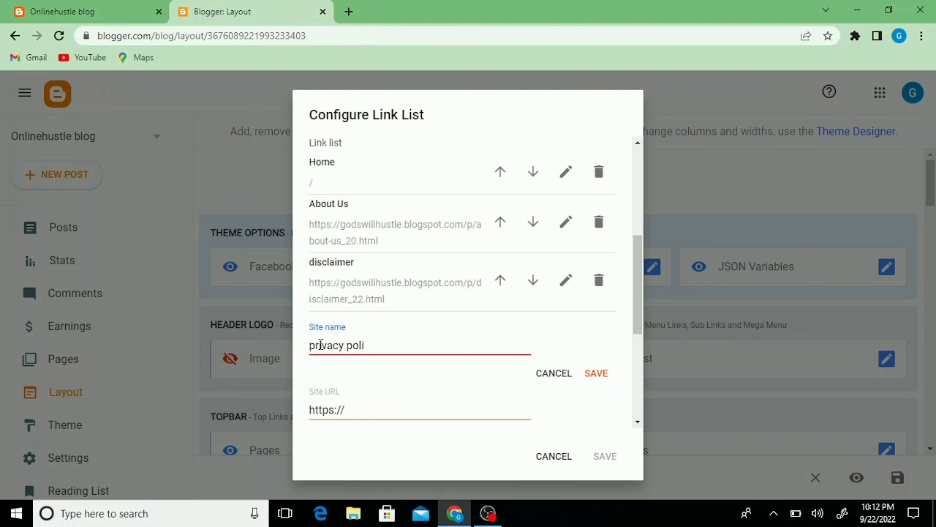
type("cy")
Paste the copied link ending in /p/privacy-policy.html into the new item's site URL and save the item.
left_click(344, 415)
right_click(344, 415)
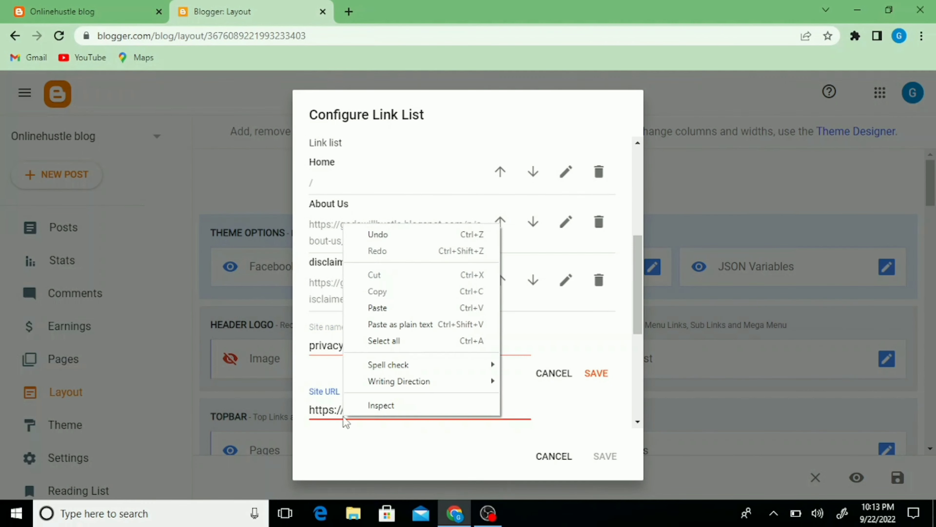
left_click(394, 307)
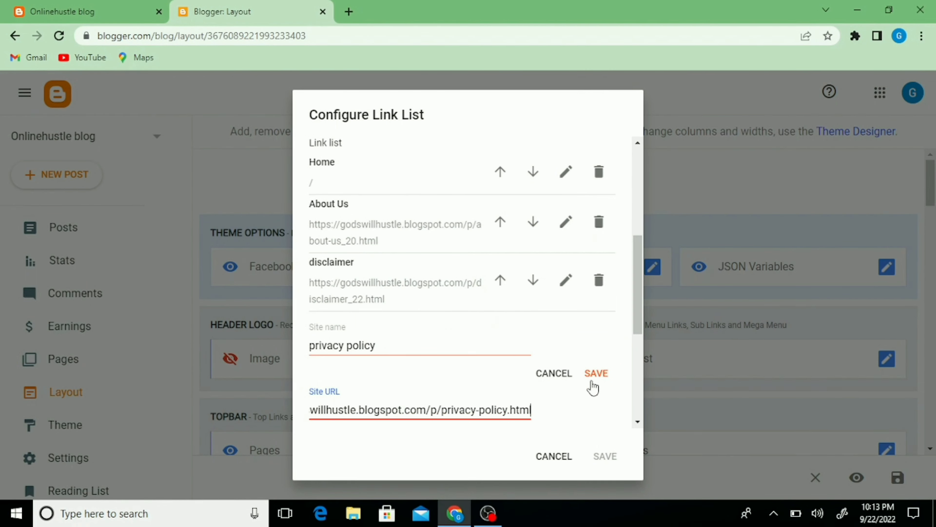
left_click(596, 373)
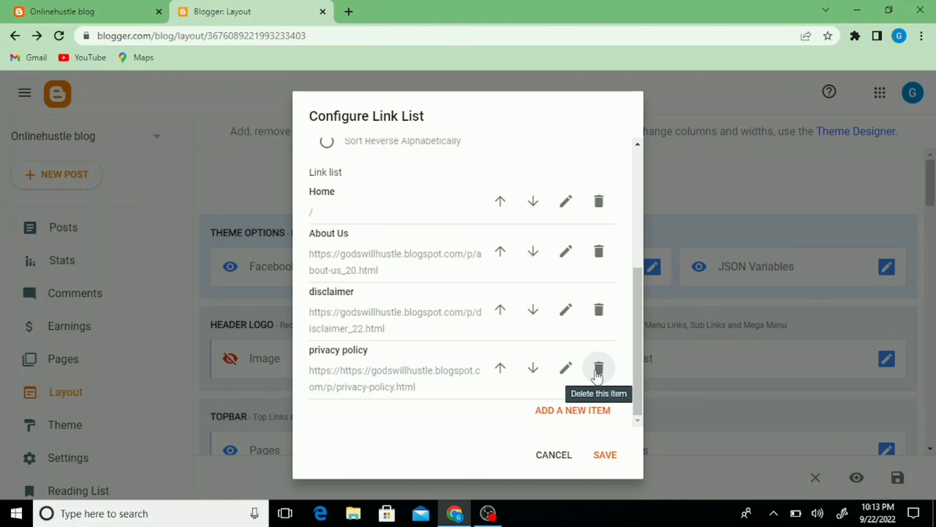
left_click(557, 368)
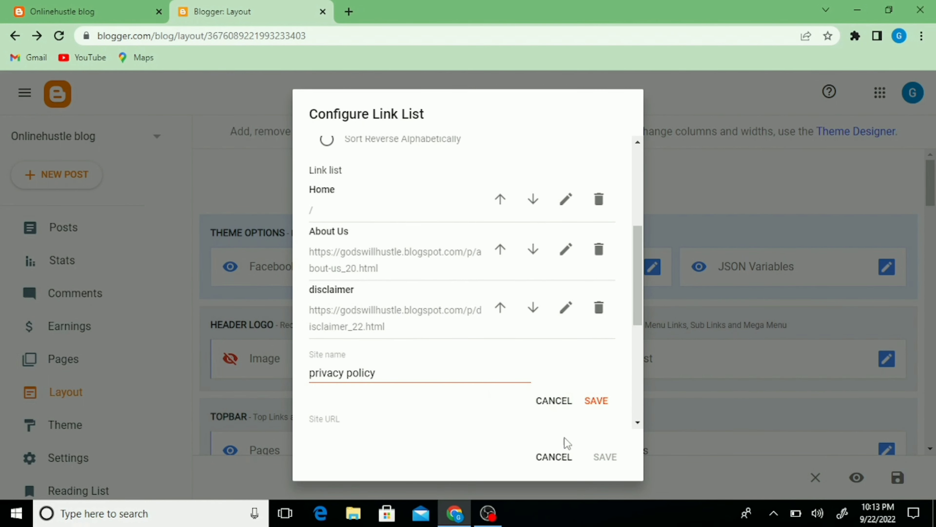
scroll(641, 424, "down", 2)
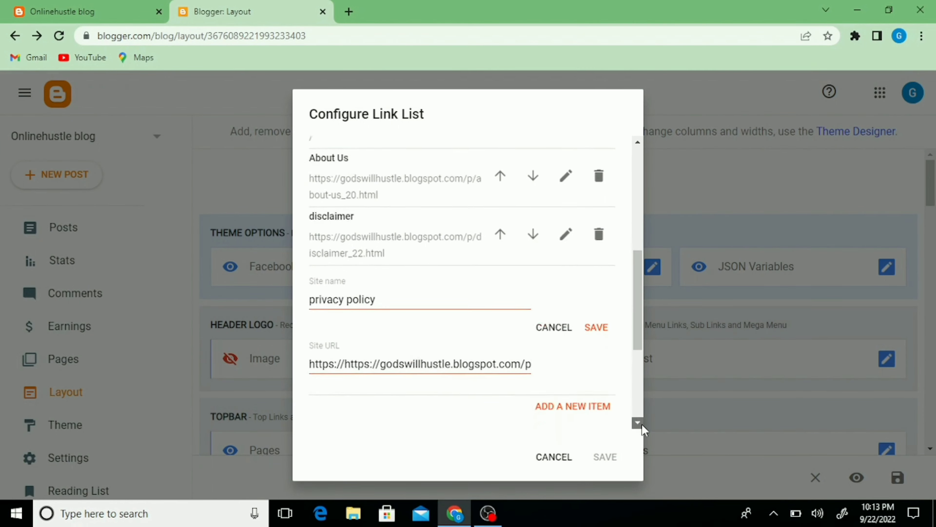
left_click(343, 355)
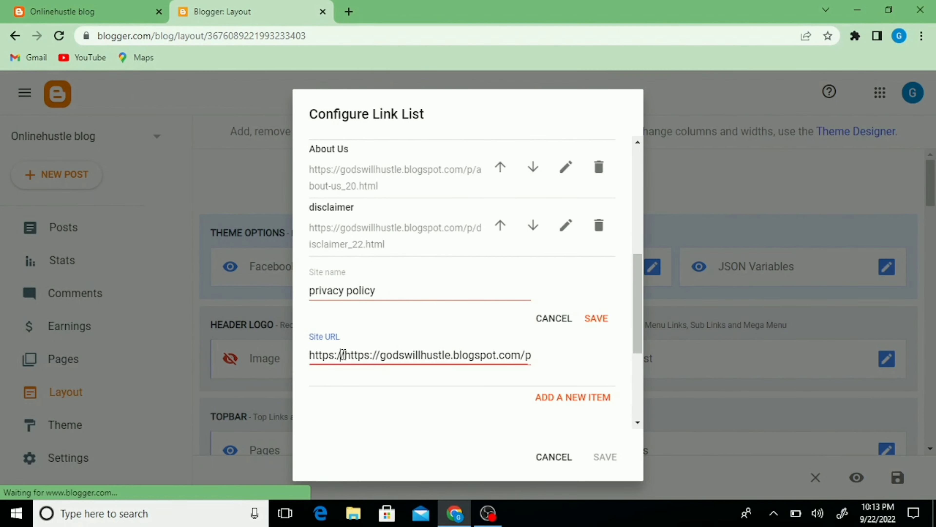
key("BackSpace")
key("BackSpace")
key("BackSpace")
key("BackSpace")
key("BackSpace")
key("BackSpace")
key("BackSpace")
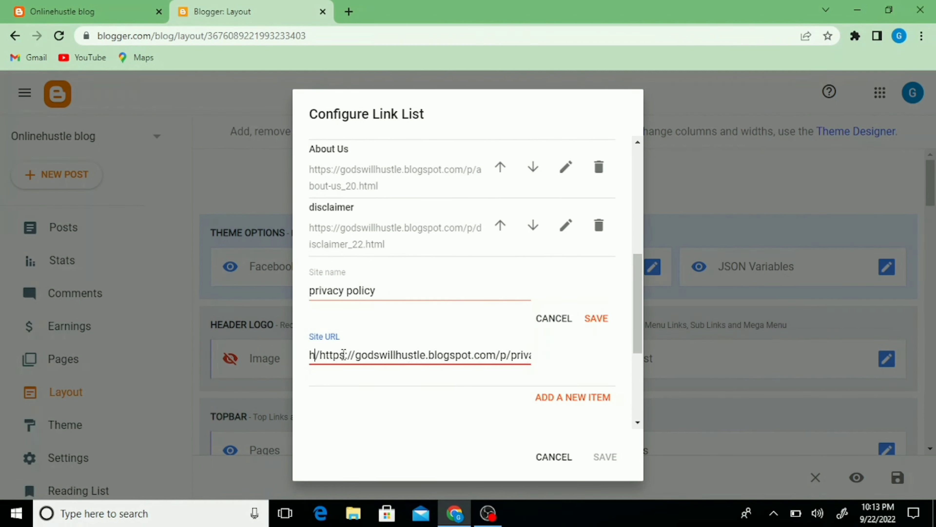
left_click(311, 354)
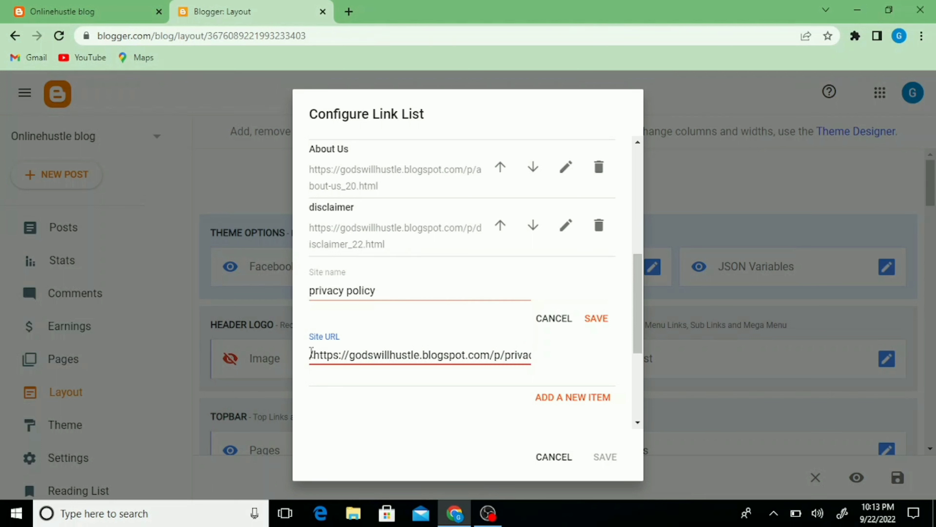
left_click_drag(312, 353, 314, 354)
left_click(313, 352)
key("Delete")
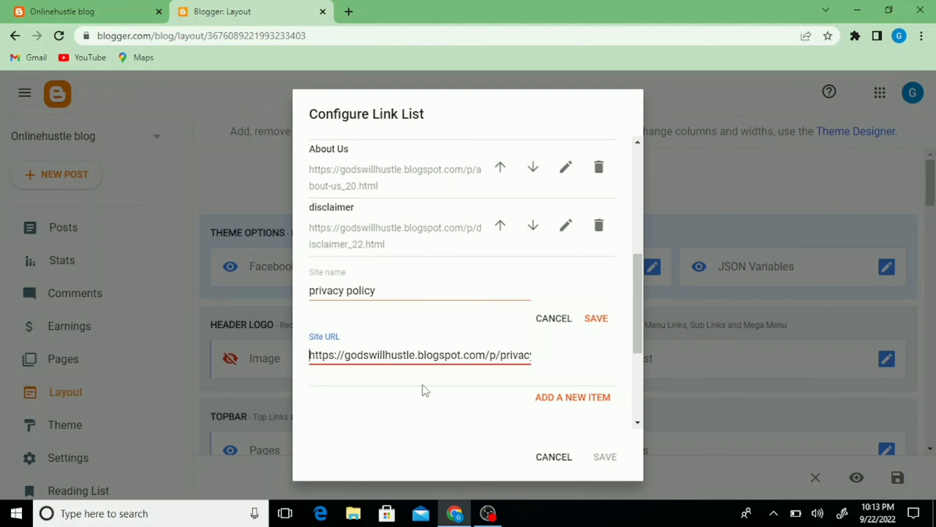
left_click(595, 321)
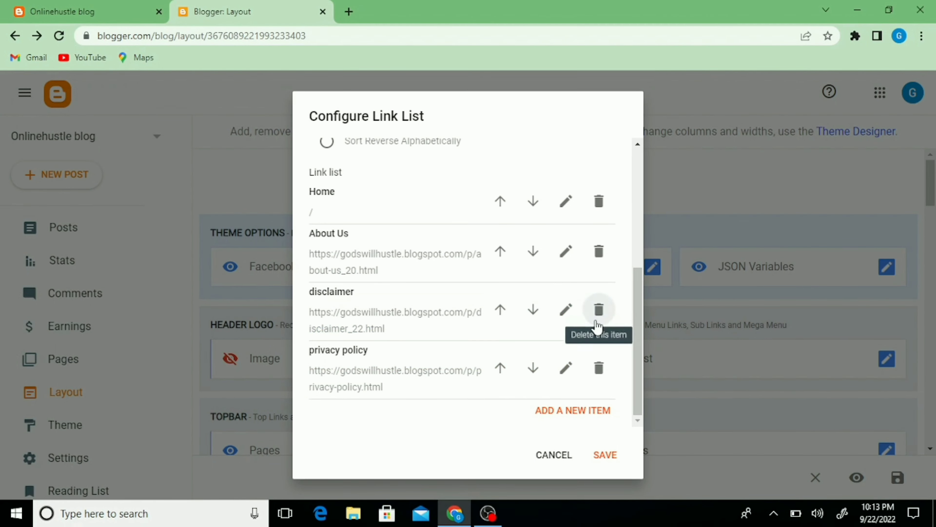
left_click(597, 455)
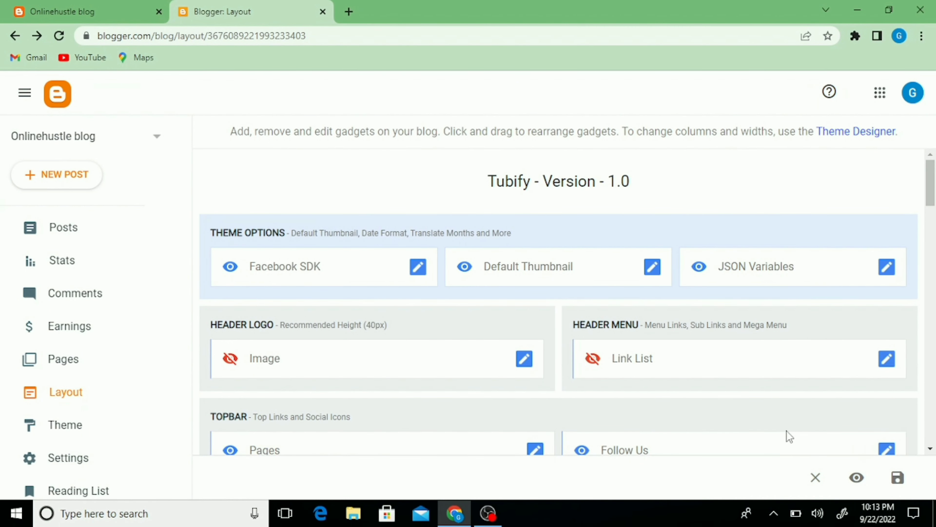
Reload the live Onlinehustle blog to check its topbar menu links, and return to the Blogger layout.
left_click(70, 11)
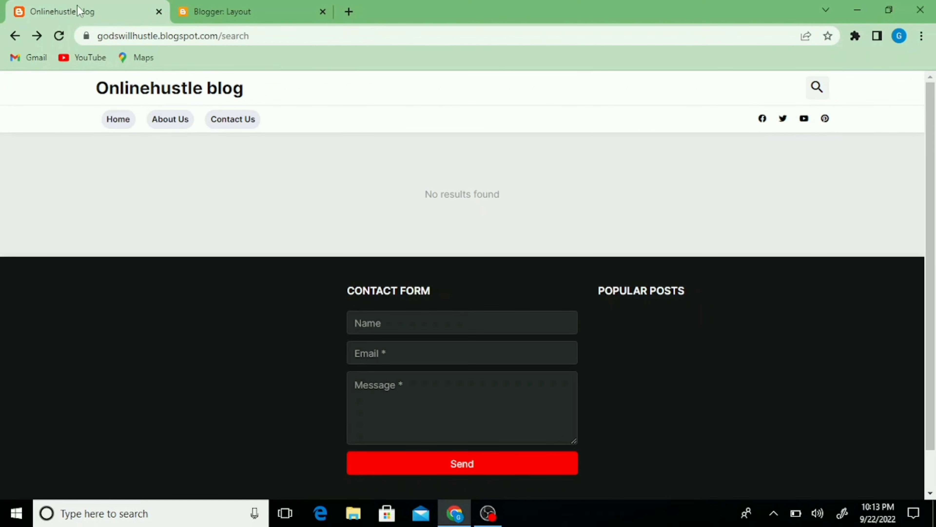
left_click(59, 36)
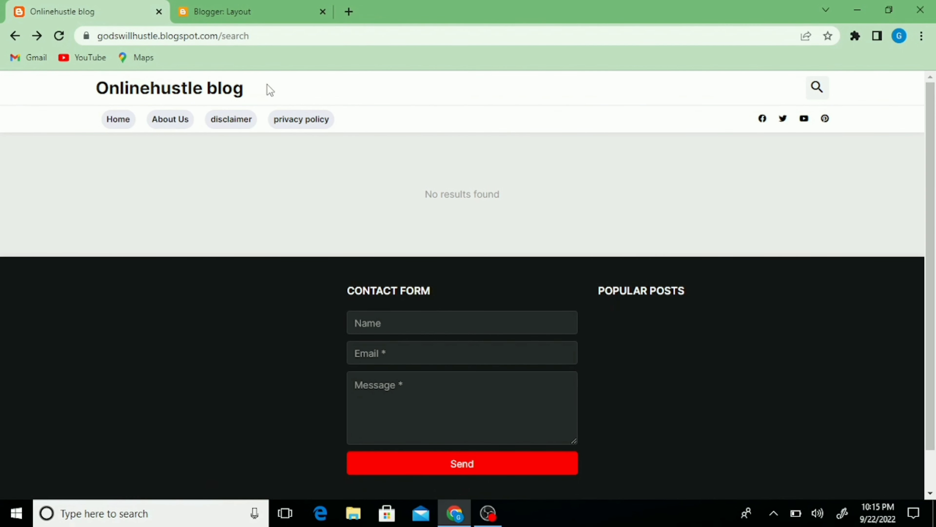
left_click(269, 15)
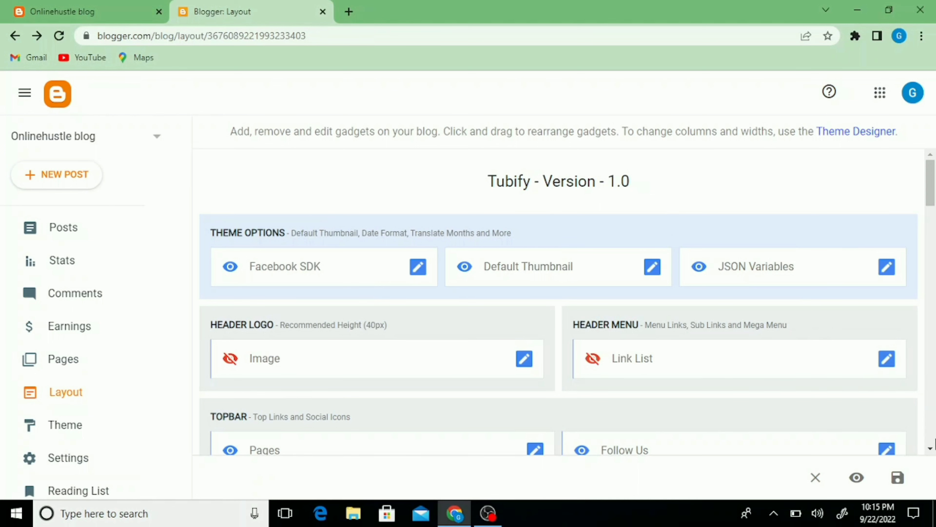
Compare the layout's topbar gadgets with the menu on the live blog, then return to the layout and dismiss the browser notification.
scroll(934, 449, "down", 4)
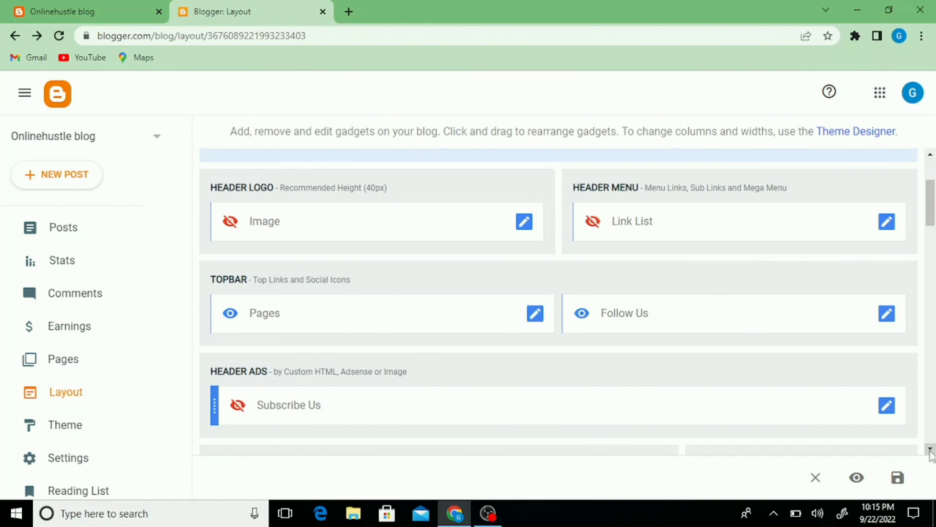
scroll(931, 455, "down", 3)
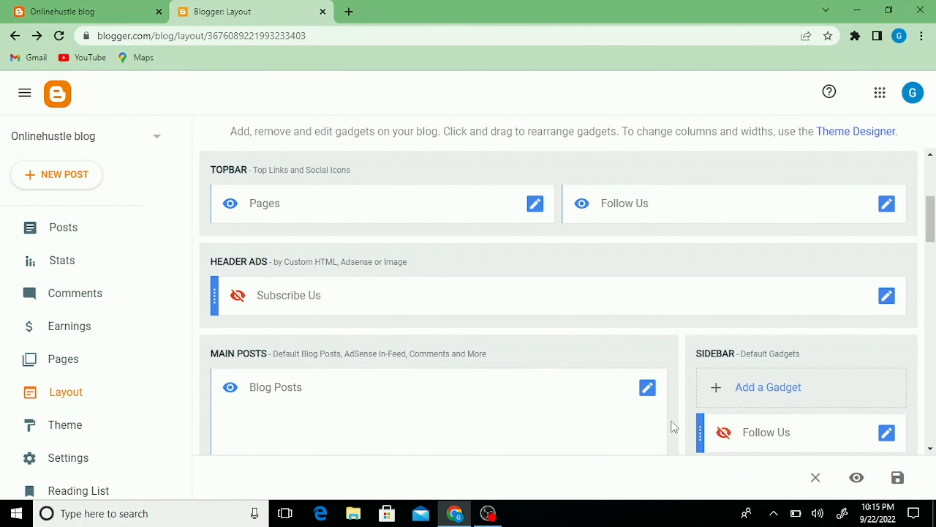
left_click(111, 14)
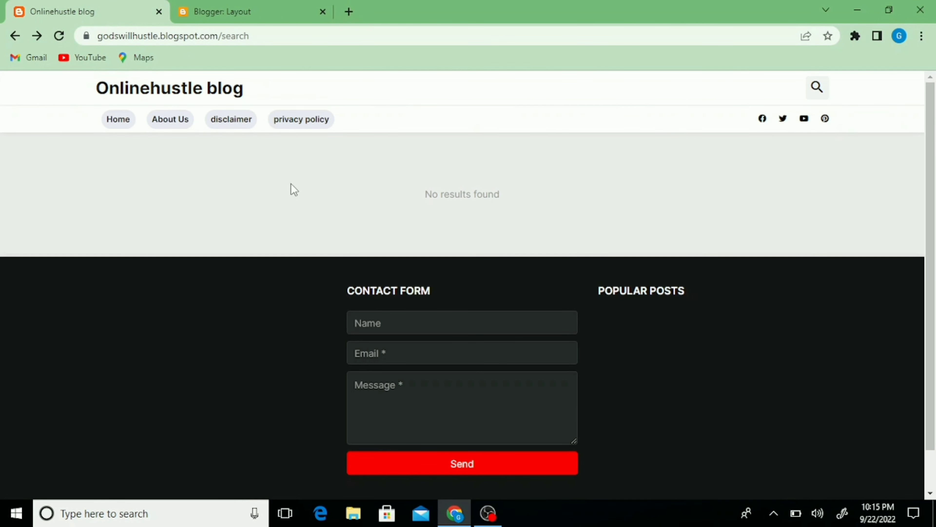
left_click(217, 11)
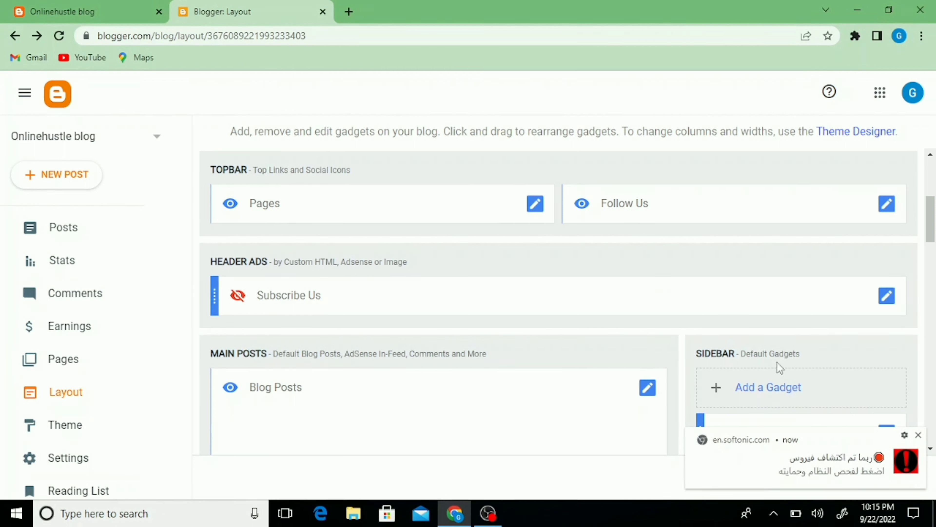
left_click(919, 435)
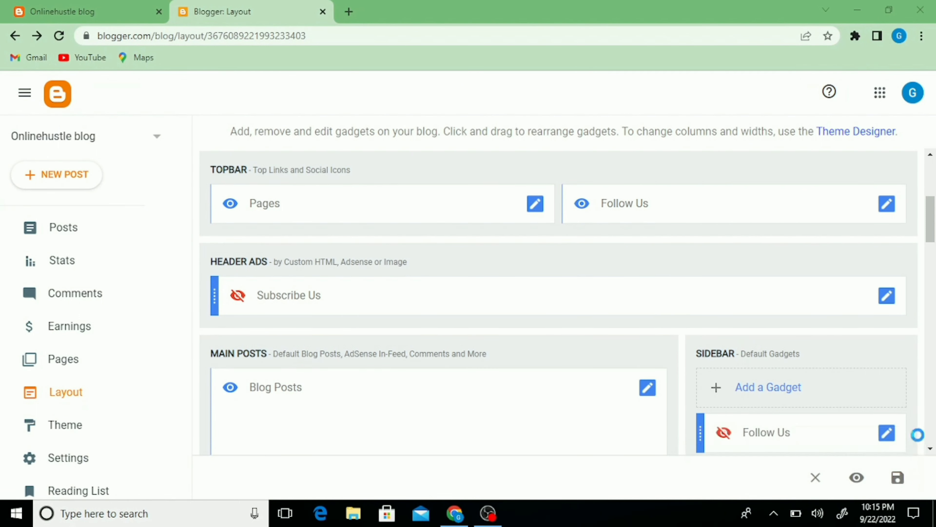
Open the Follow Us link list in the layout's About section, review its social media links and save the list.
left_click(931, 448)
left_click(931, 448)
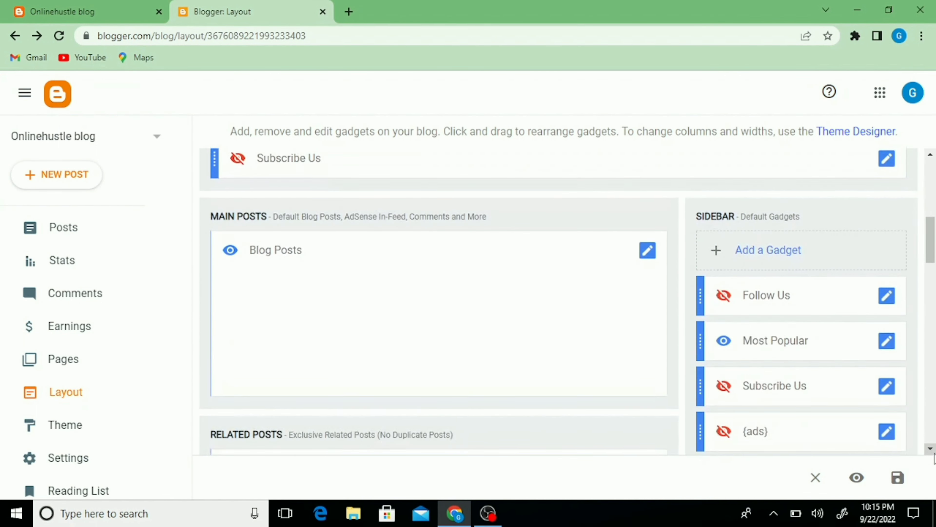
left_click(931, 449)
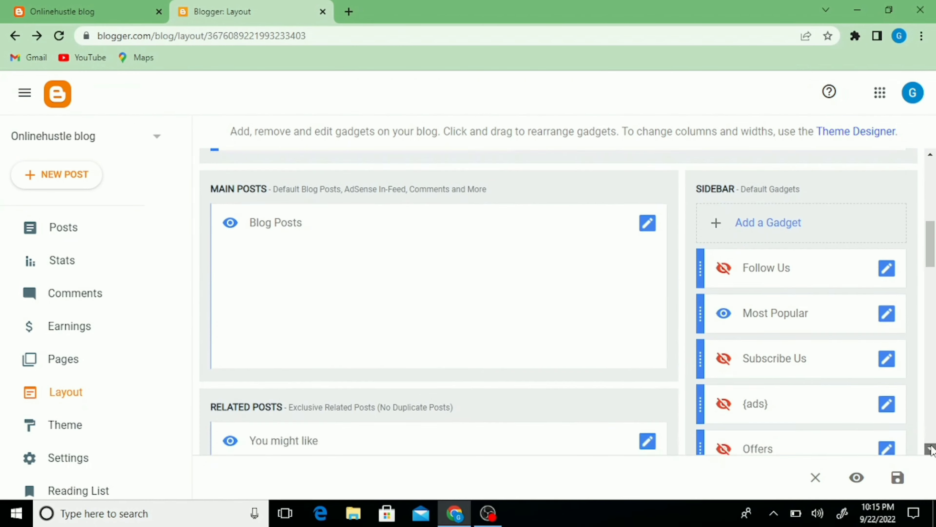
left_click(930, 448)
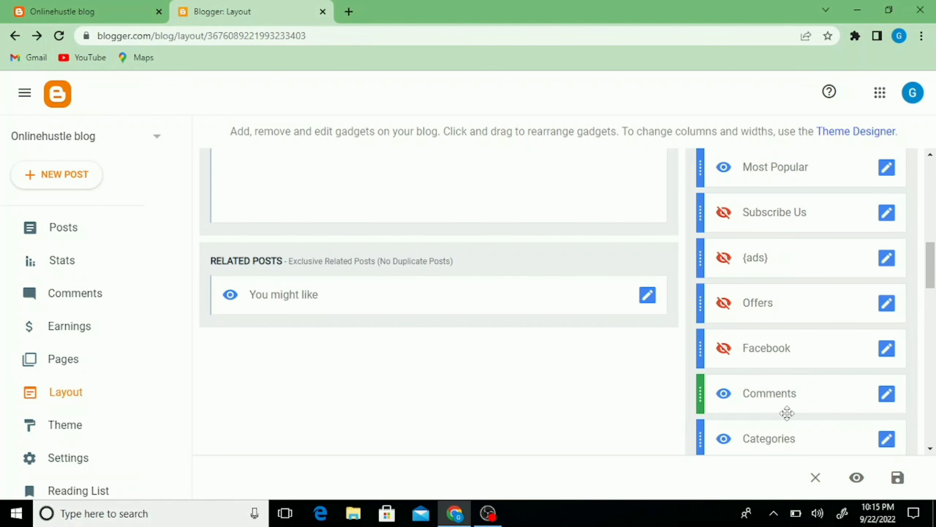
left_click(930, 448)
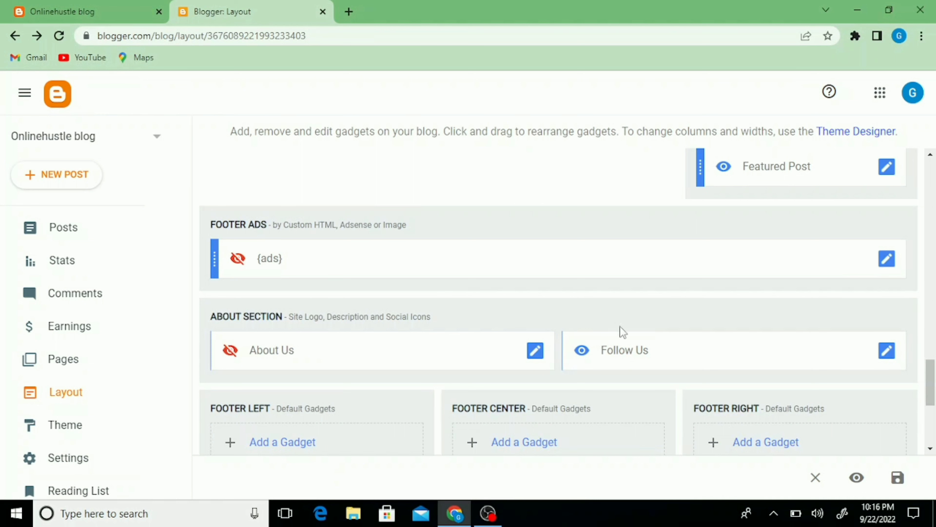
left_click(881, 353)
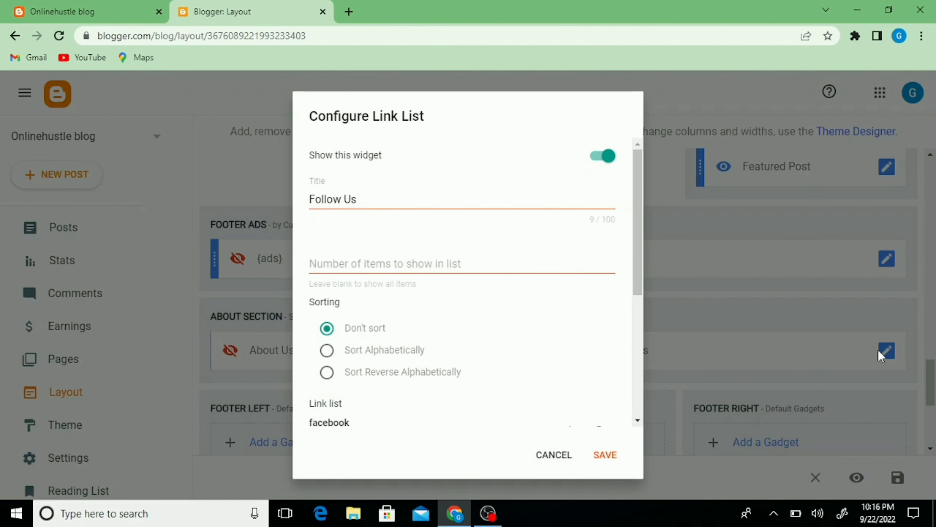
left_click(638, 420)
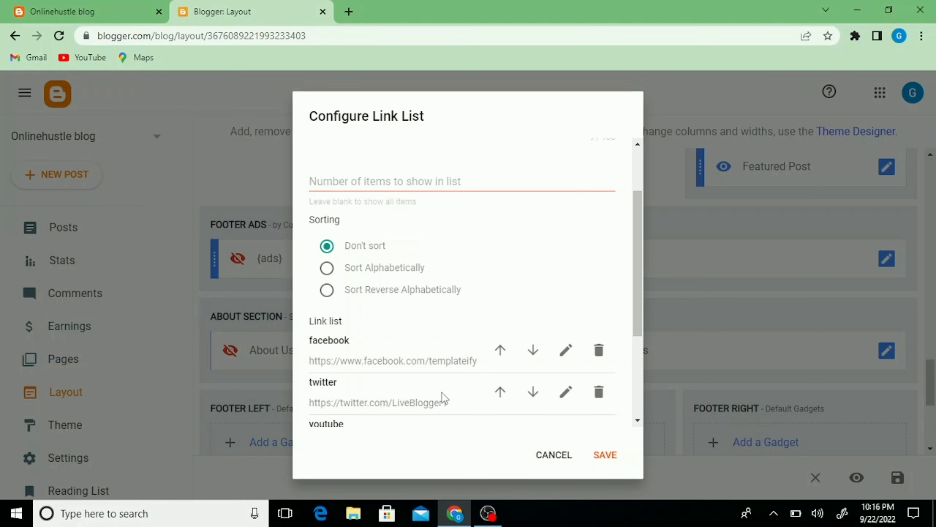
left_click(605, 456)
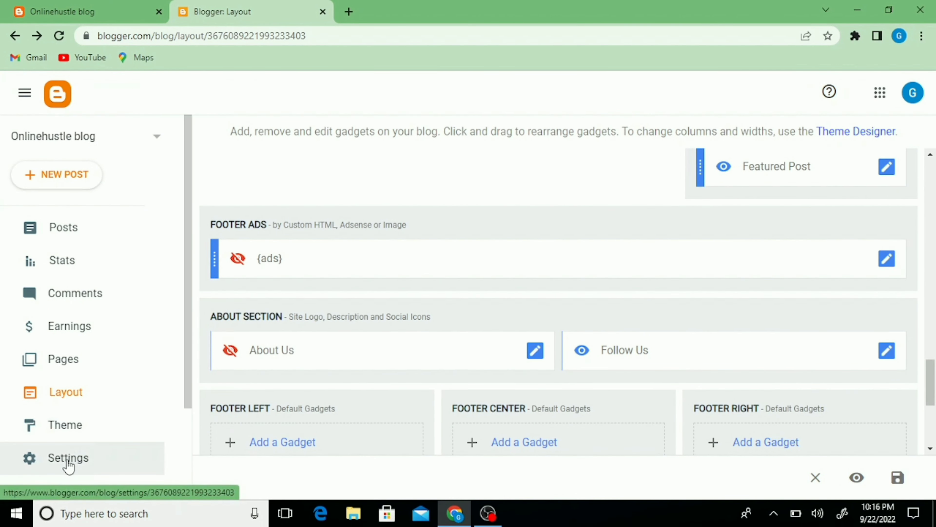
Open the blog's settings and review the sections from Basic through Crawlers and indexing.
left_click(68, 459)
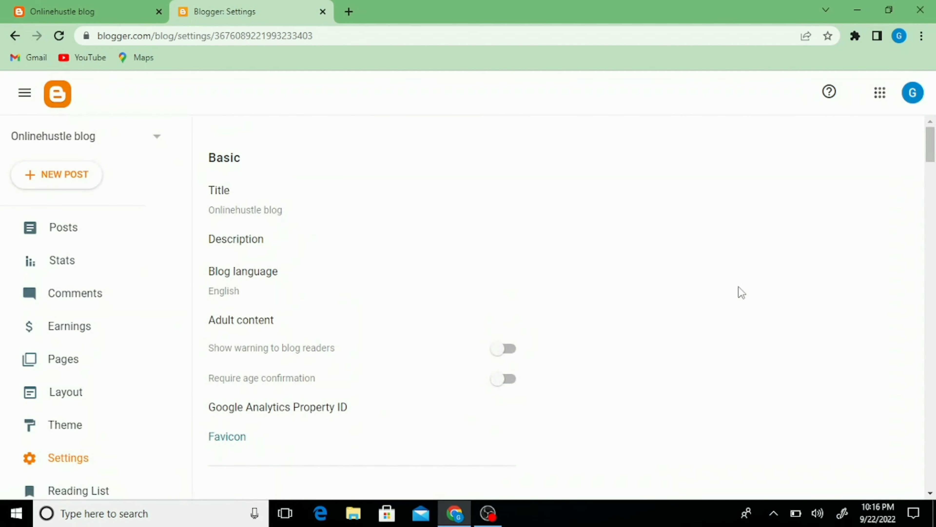
left_click(930, 493)
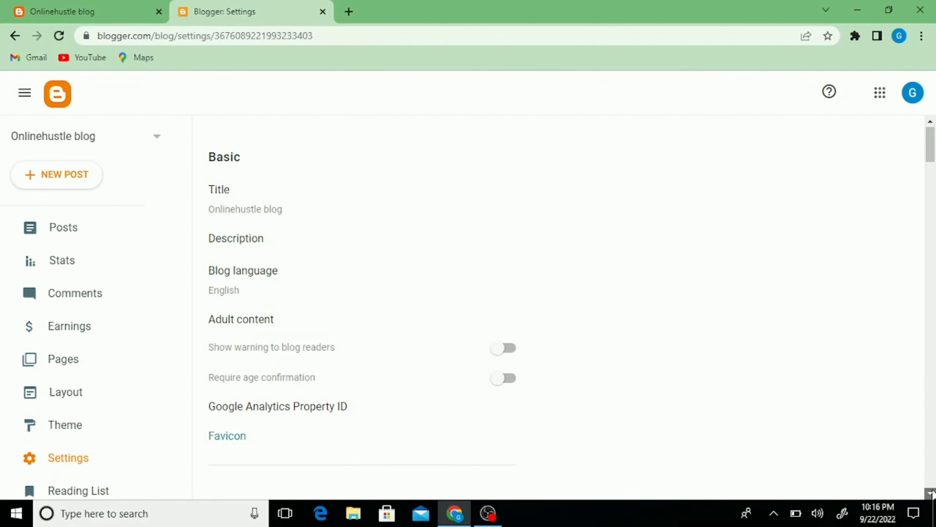
scroll(930, 493, "down", 8)
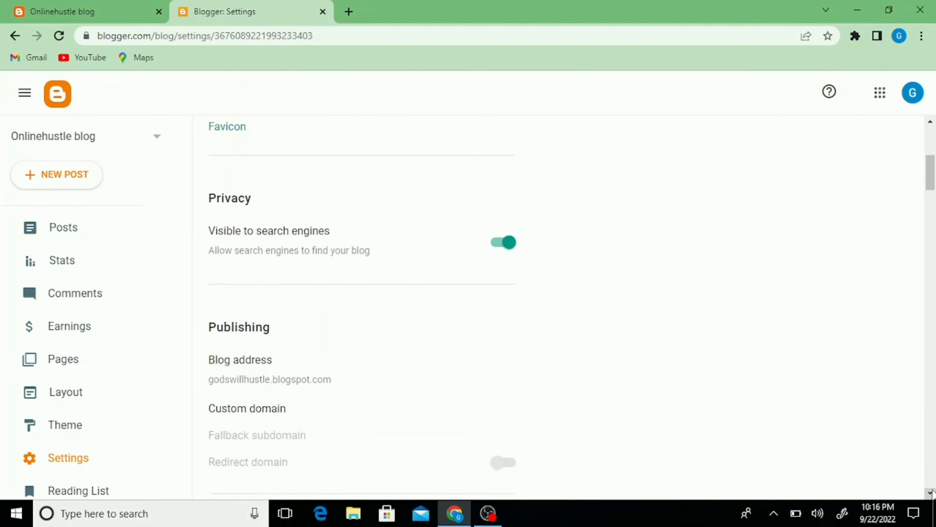
scroll(932, 493, "down", 8)
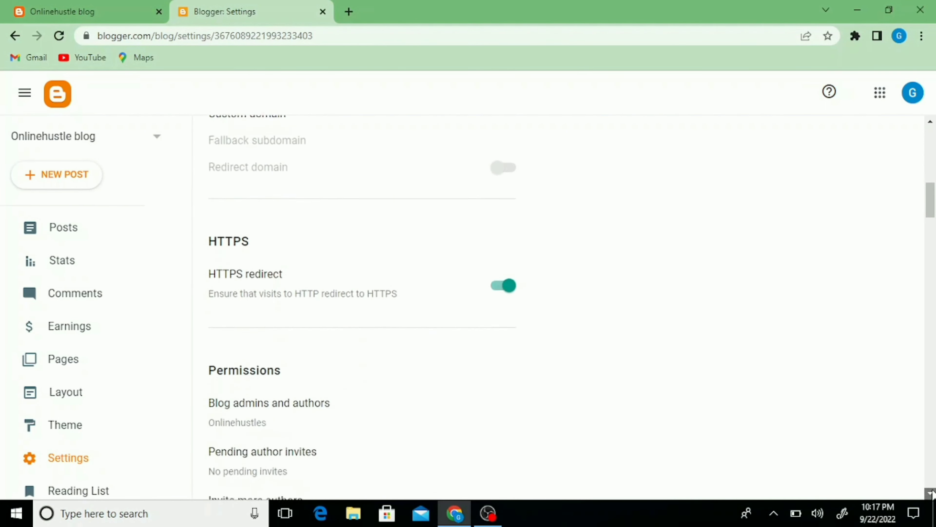
scroll(932, 493, "down", 6)
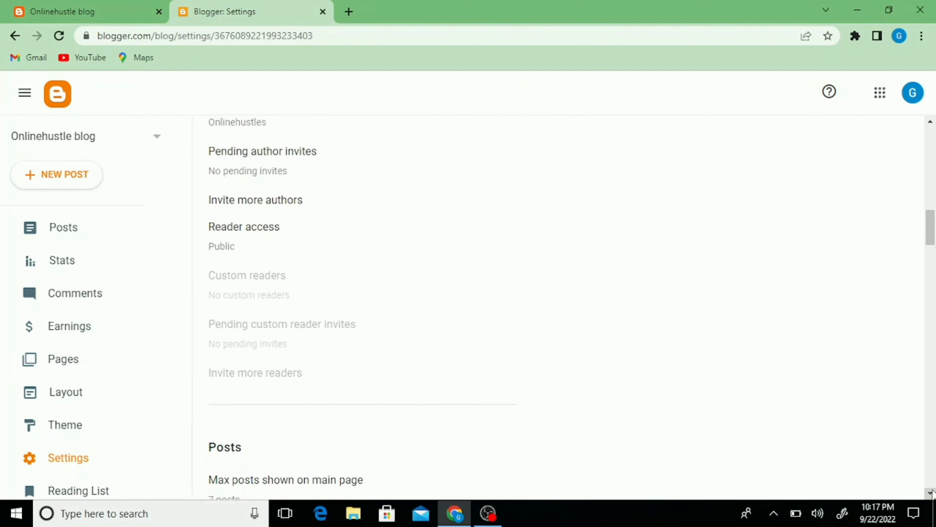
scroll(932, 493, "down", 2)
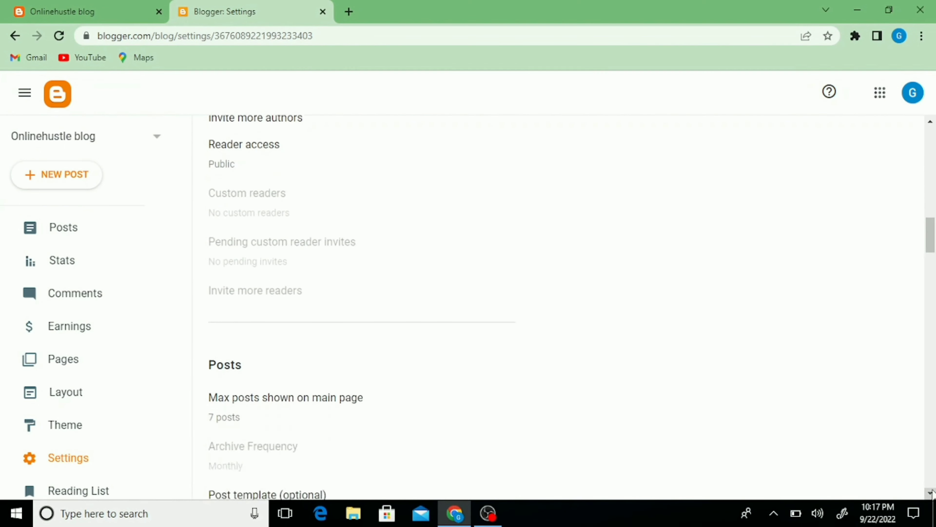
scroll(932, 493, "down", 1)
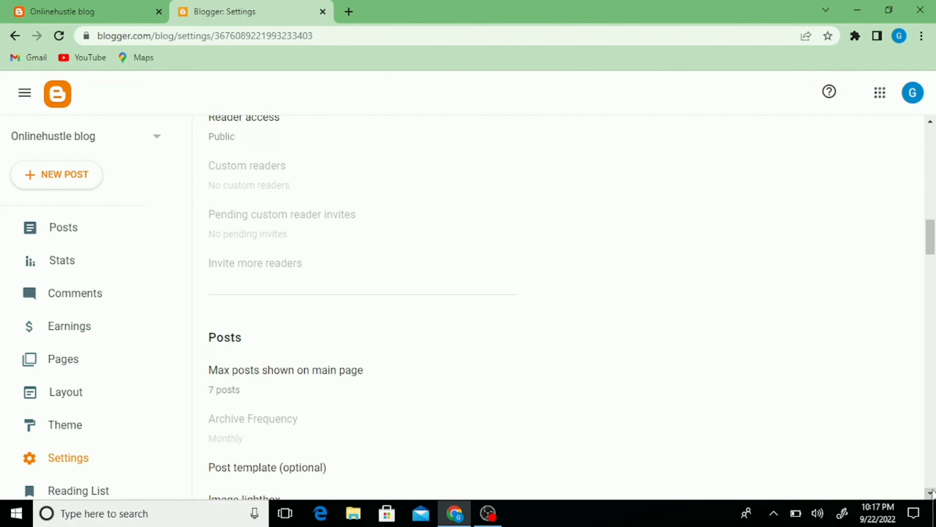
scroll(932, 493, "down", 2)
scroll(932, 493, "down", 3)
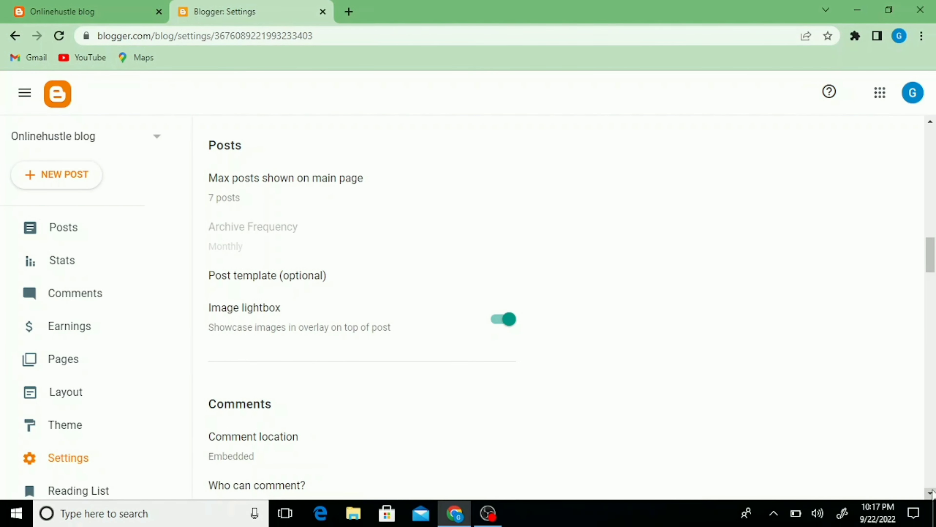
scroll(932, 493, "down", 6)
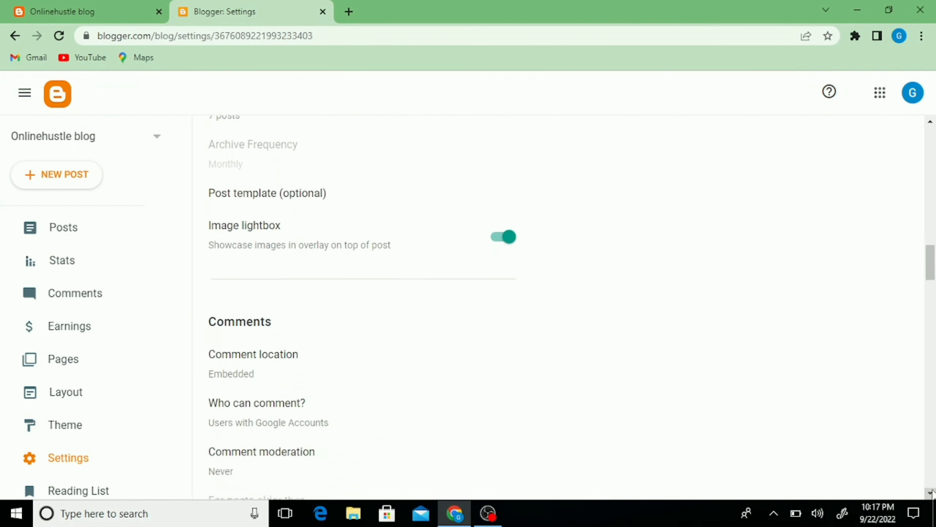
scroll(932, 493, "down", 7)
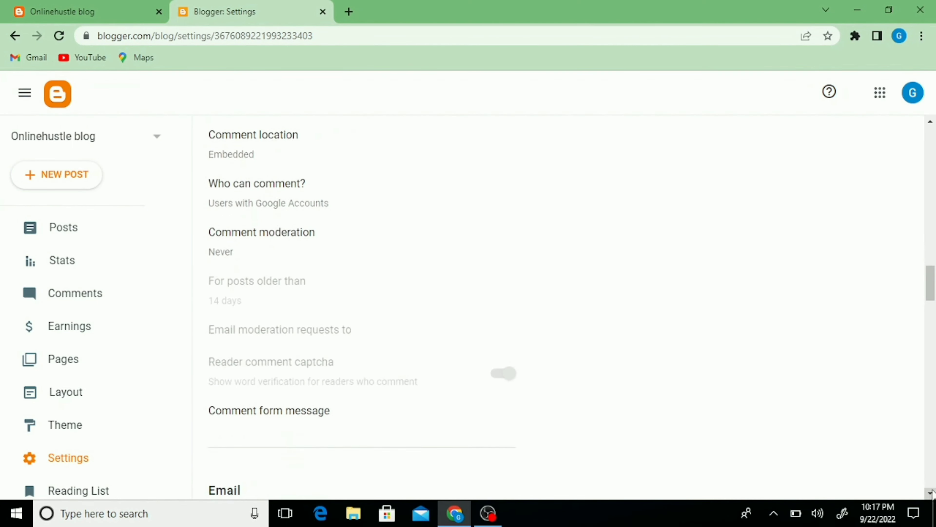
scroll(932, 493, "down", 7)
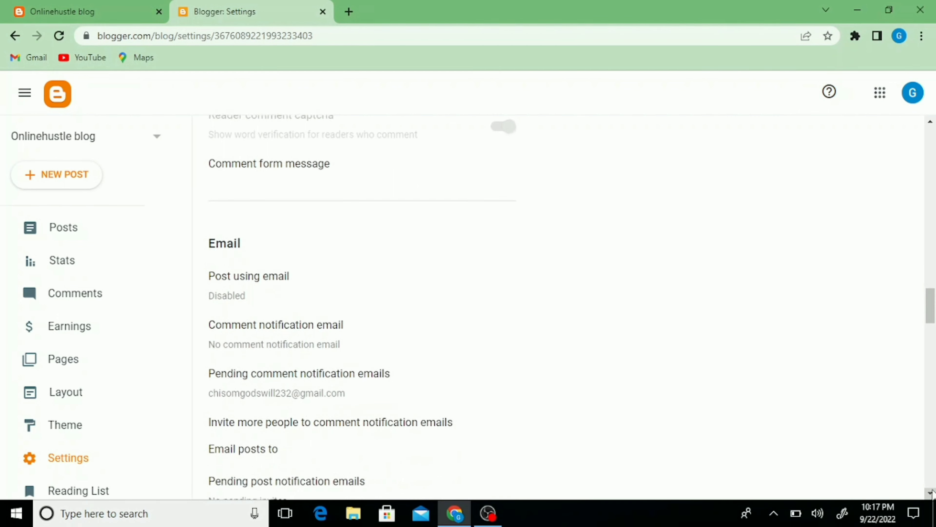
scroll(932, 493, "down", 2)
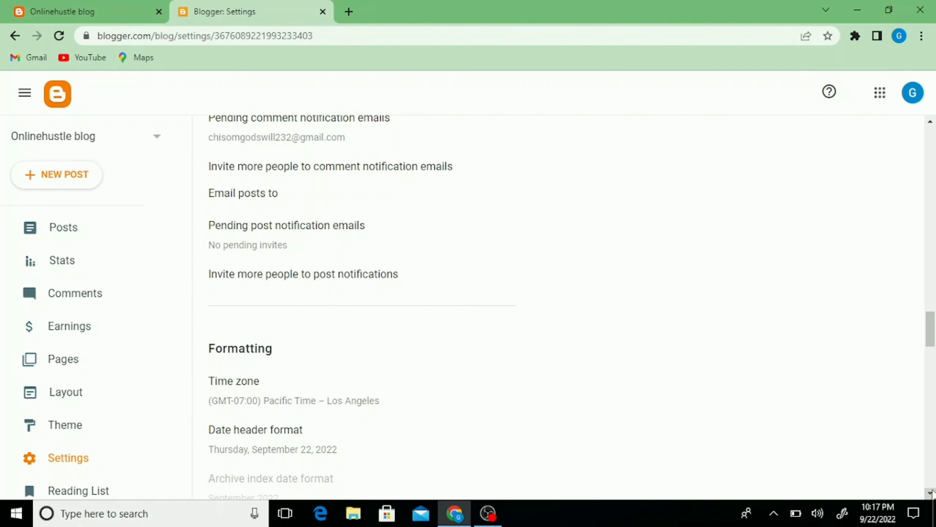
scroll(932, 492, "down", 7)
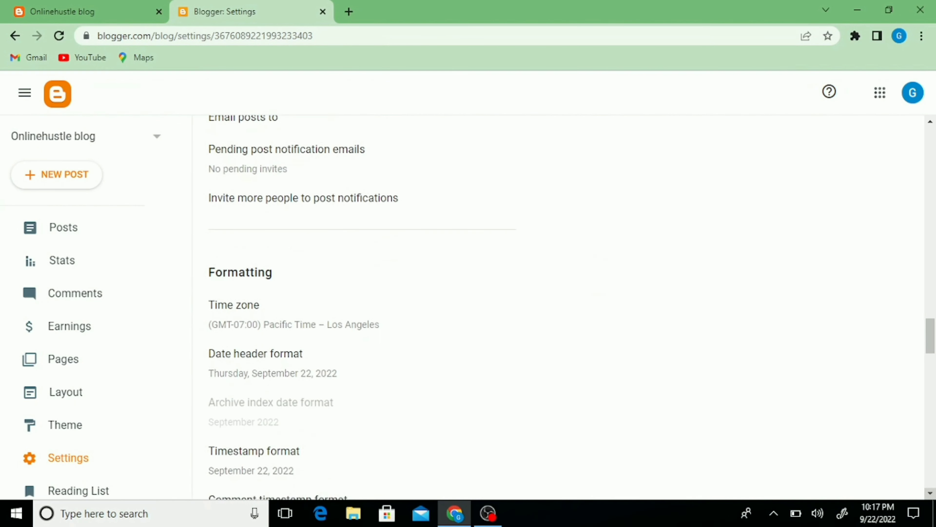
scroll(932, 493, "down", 1)
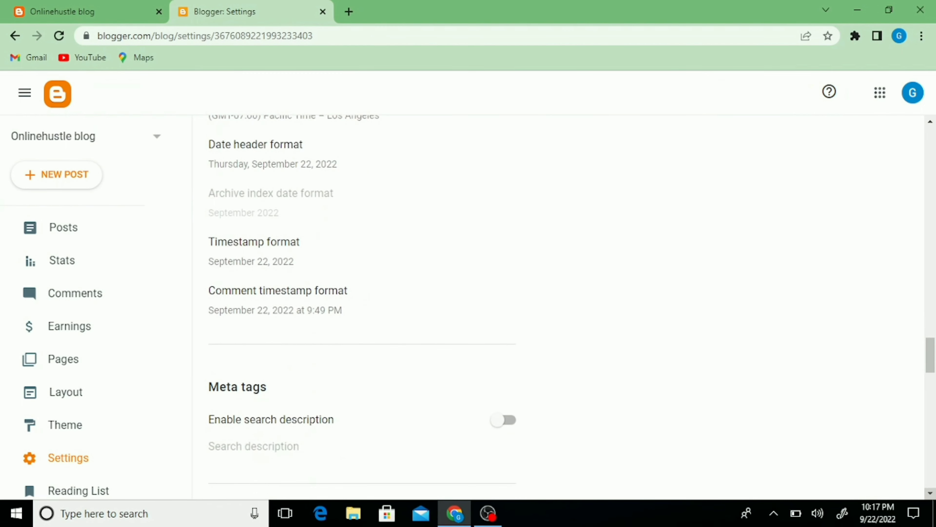
scroll(932, 492, "down", 7)
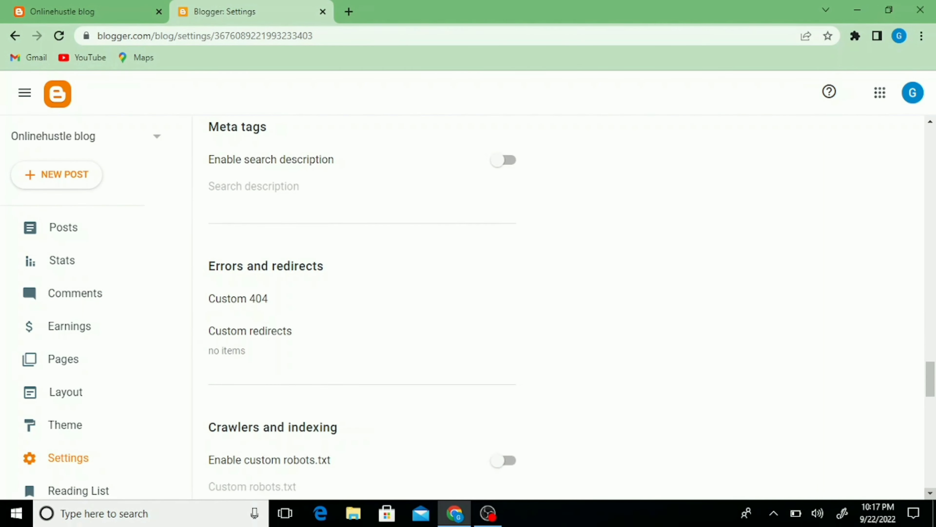
scroll(932, 493, "down", 1)
scroll(932, 493, "down", 5)
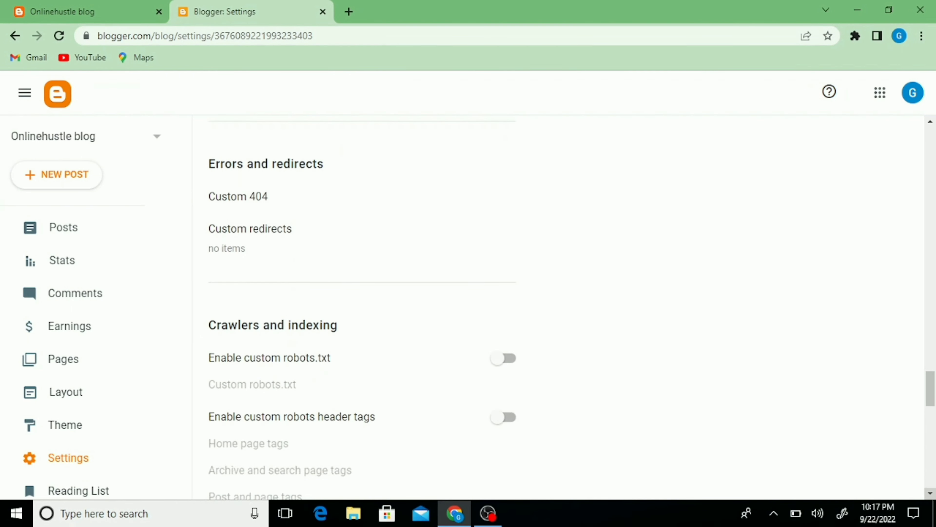